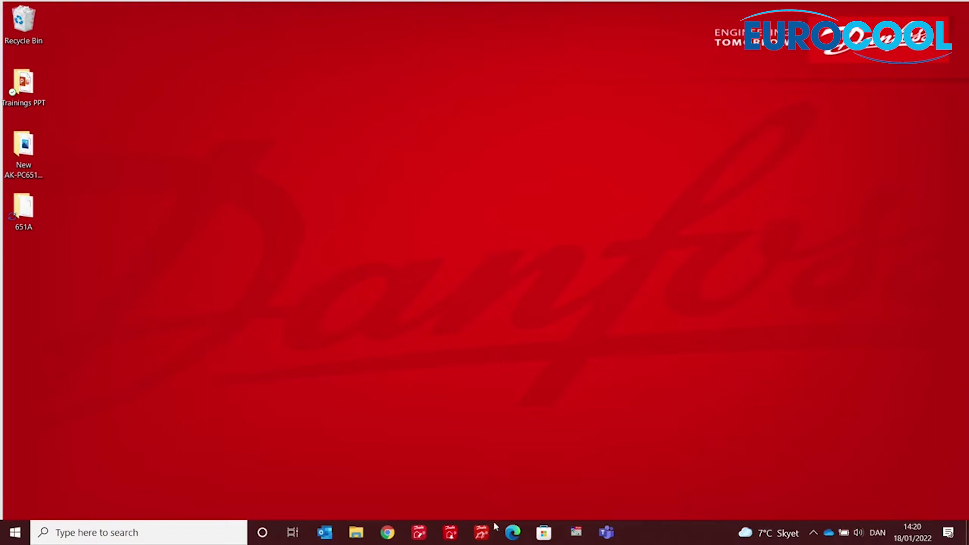
# Switch to Microsoft Edge and open the controller's web interface at 192.168.0.10
pyautogui.click(511, 534)
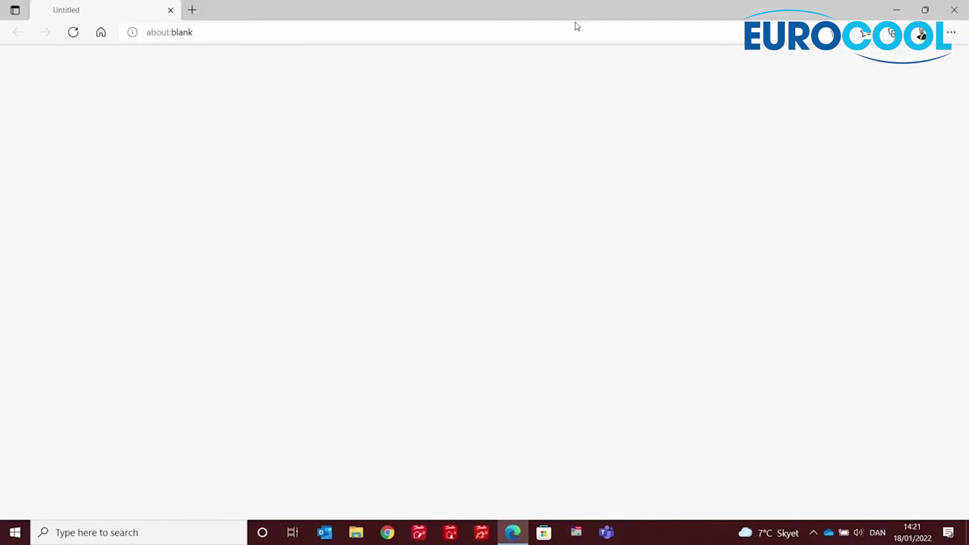
pyautogui.click(565, 37)
pyautogui.write('192.168.0.10')
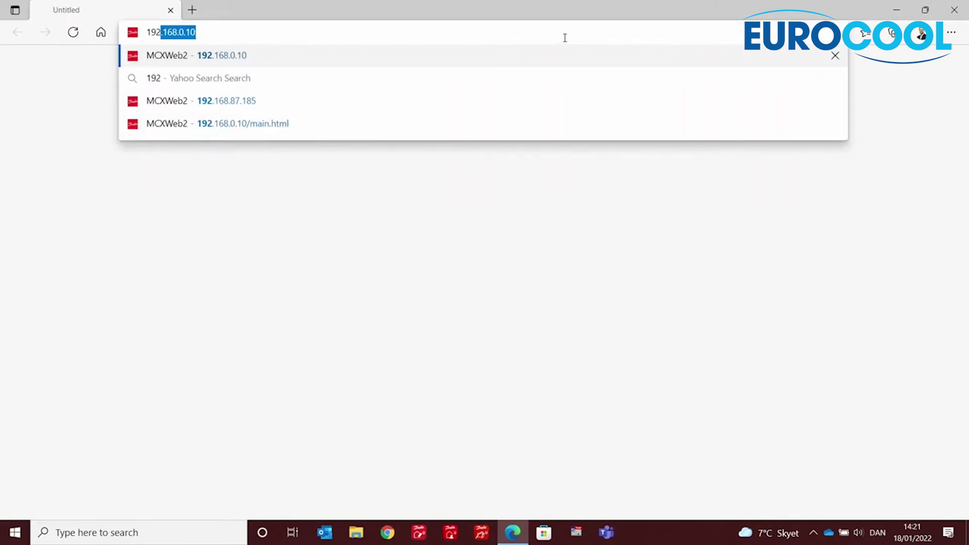
pyautogui.press('Right')
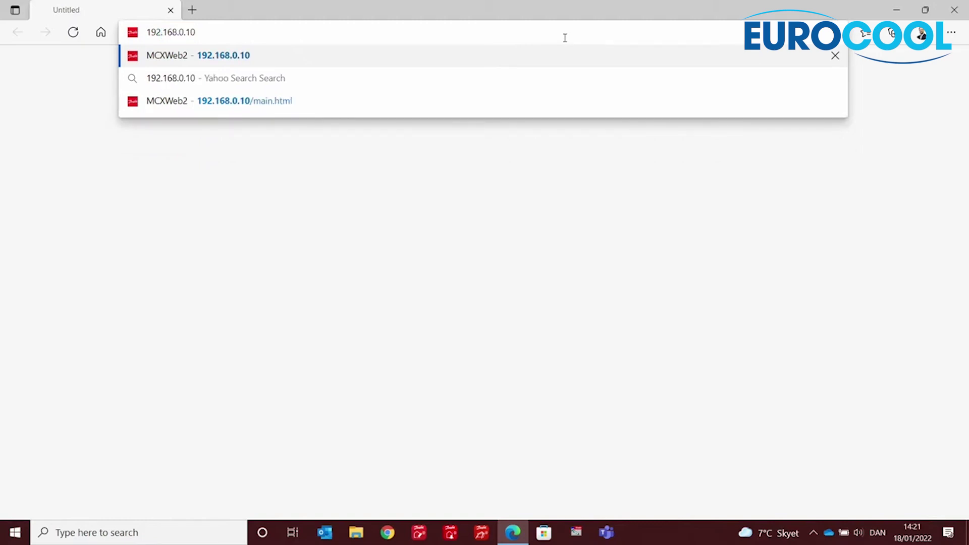
pyautogui.press('Return')
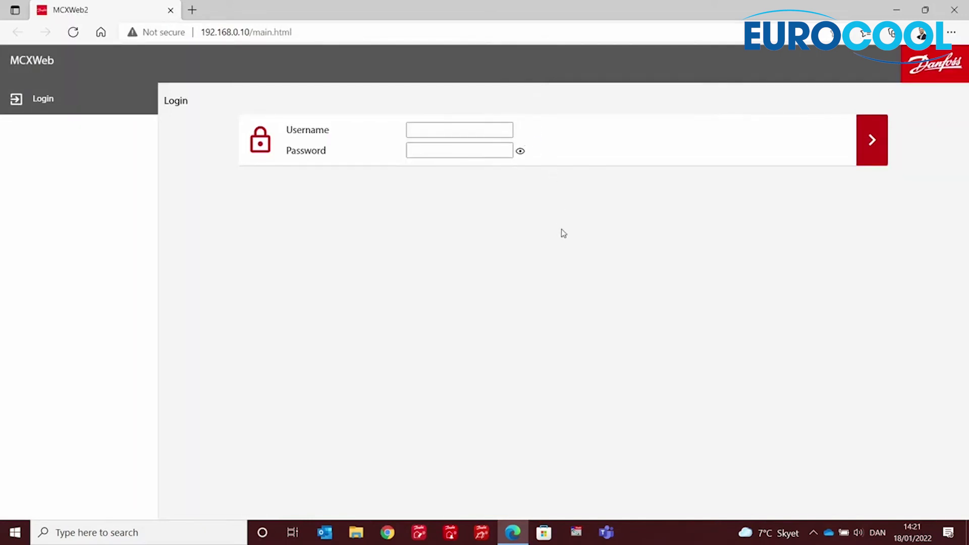
# Log in to the controller as admin, entering the account password
pyautogui.click(498, 132)
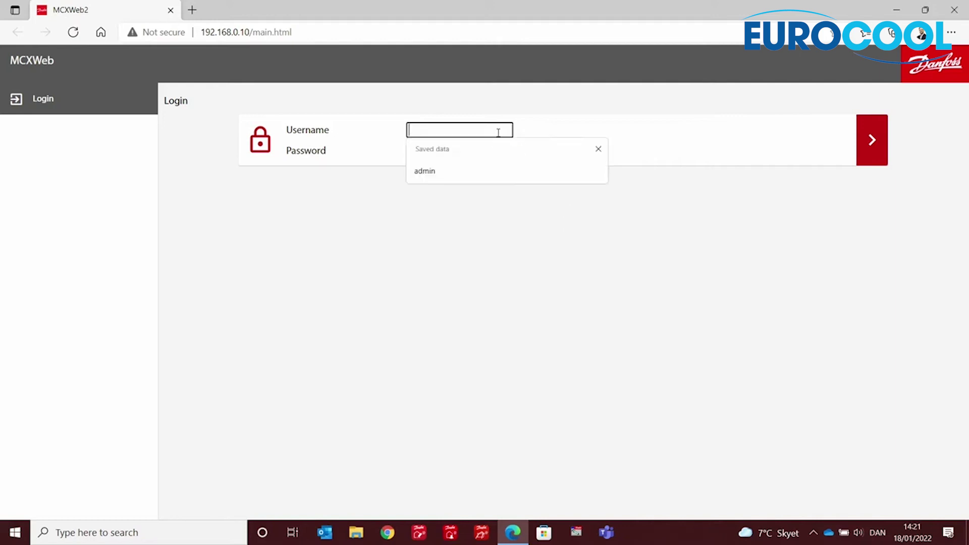
pyautogui.click(448, 174)
pyautogui.click(431, 151)
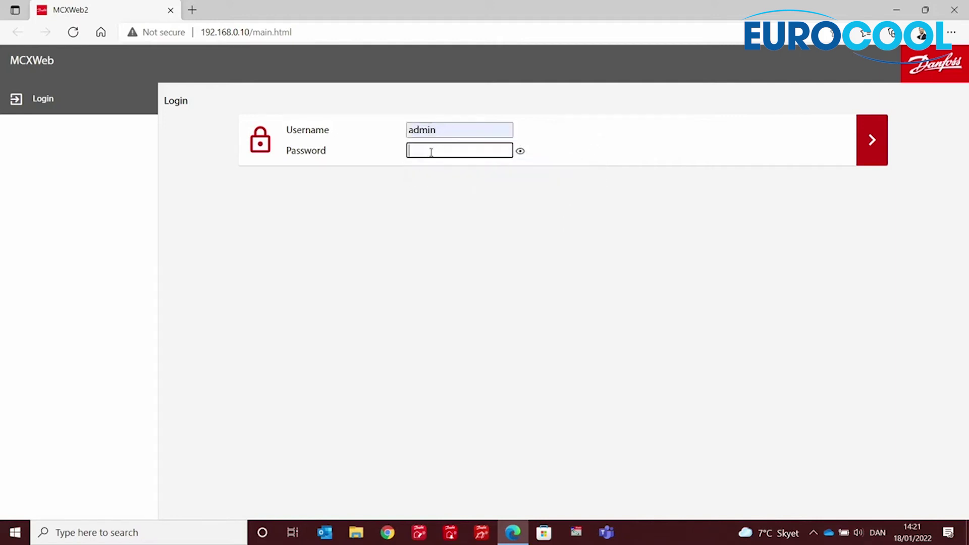
pyautogui.write('••••')
pyautogui.click(872, 141)
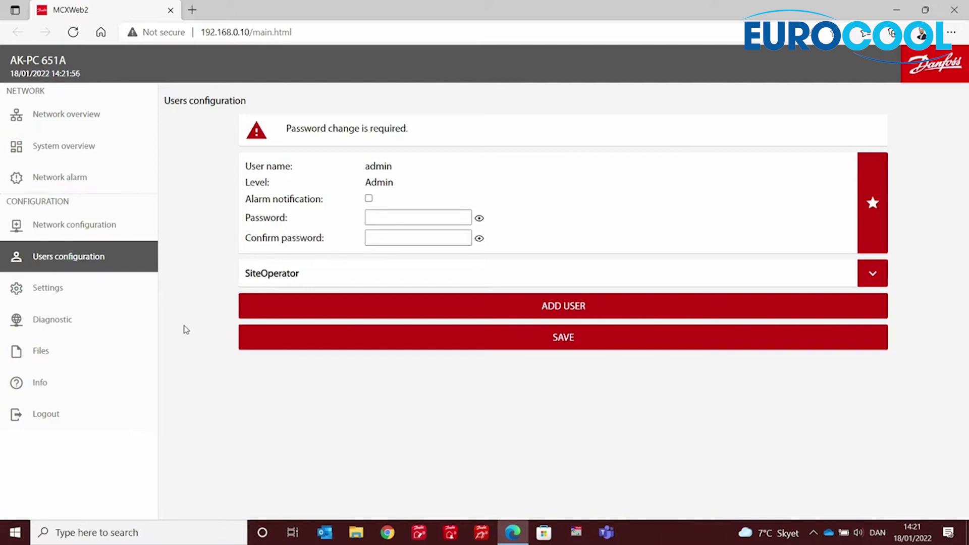
# Review the controller's site, IP, time and mail settings down to the HTTPS option, and save them
pyautogui.click(55, 295)
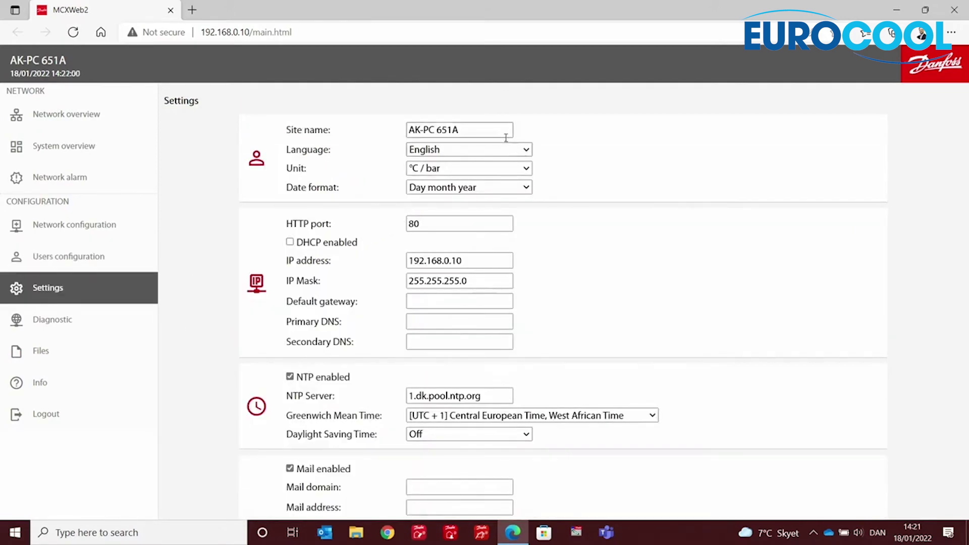
pyautogui.tripleClick(490, 126)
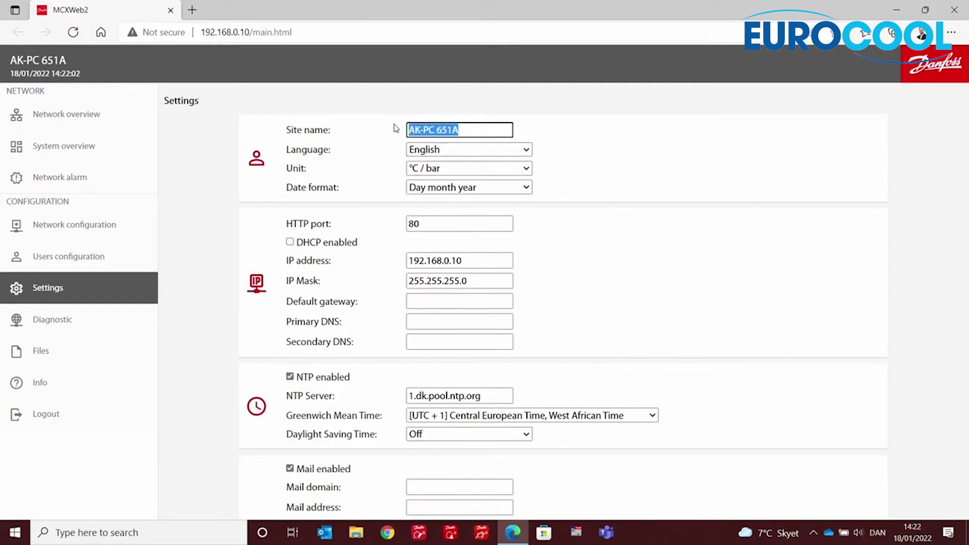
pyautogui.click(490, 127)
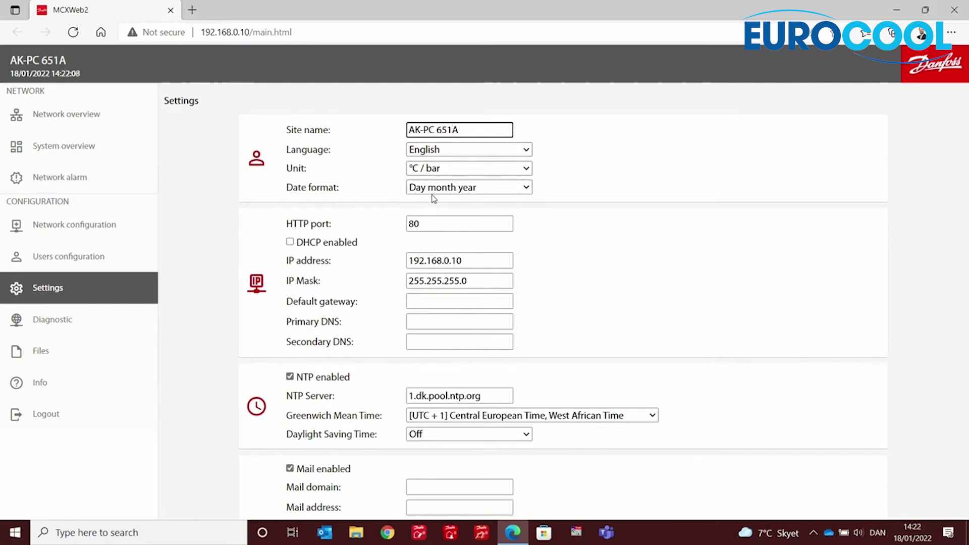
pyautogui.scroll(-1, 539, 384)
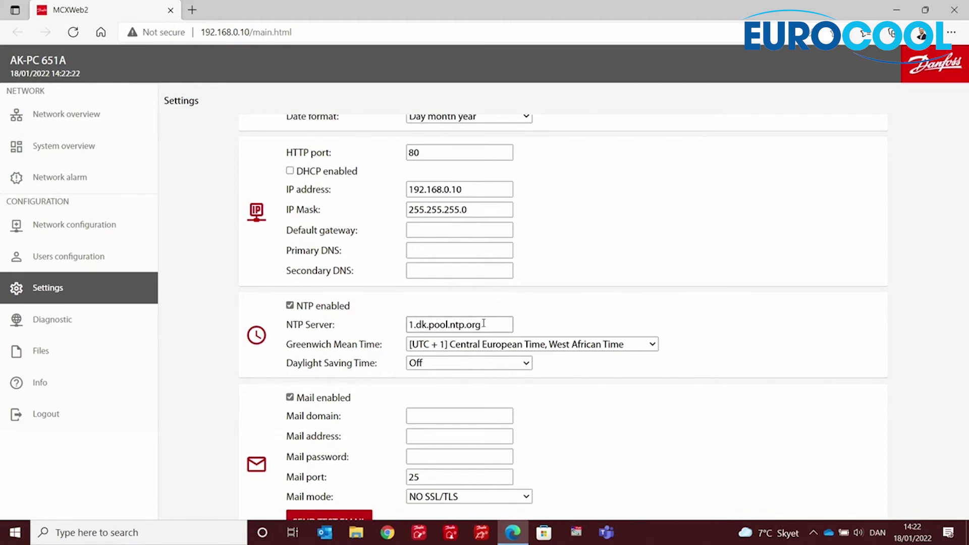
pyautogui.scroll(-3, 483, 322)
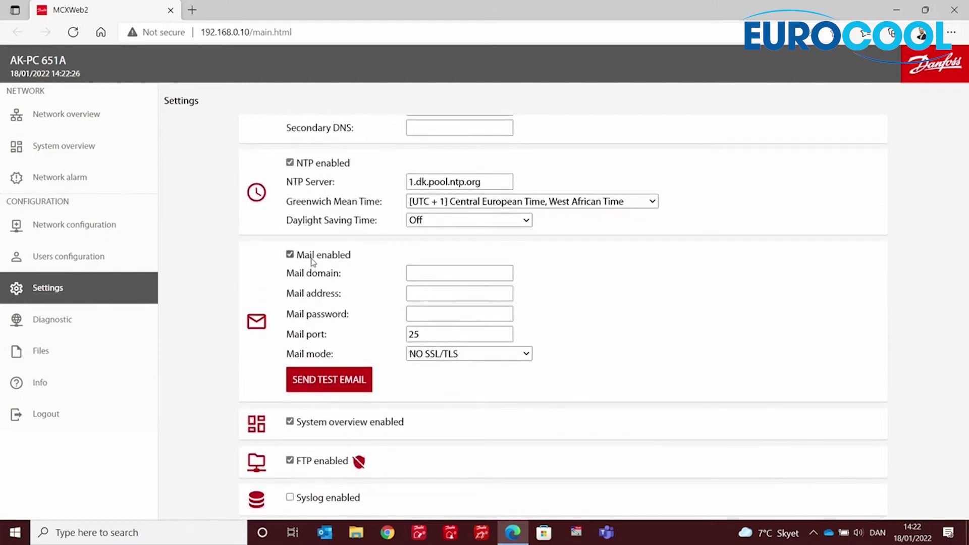
pyautogui.scroll(-2, 313, 261)
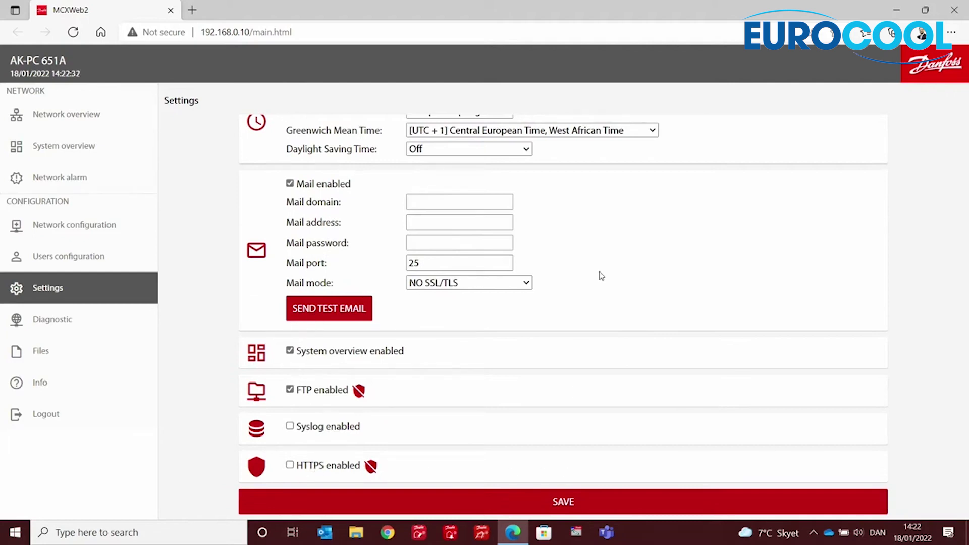
pyautogui.click(553, 502)
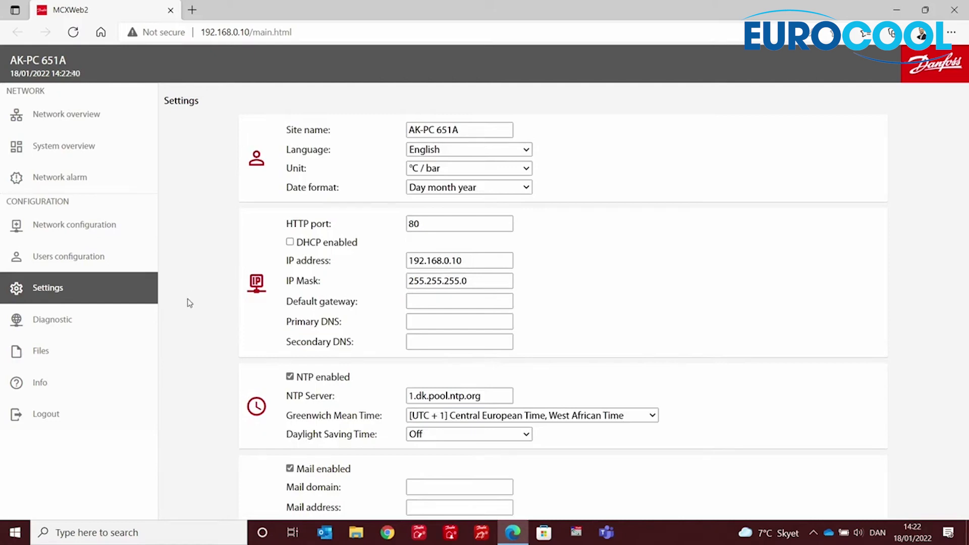
# Upload the image ADAP KOOL AK-PC 651A from the desktop folder New AK-PC651A FAQ video to the controller's files
pyautogui.click(42, 356)
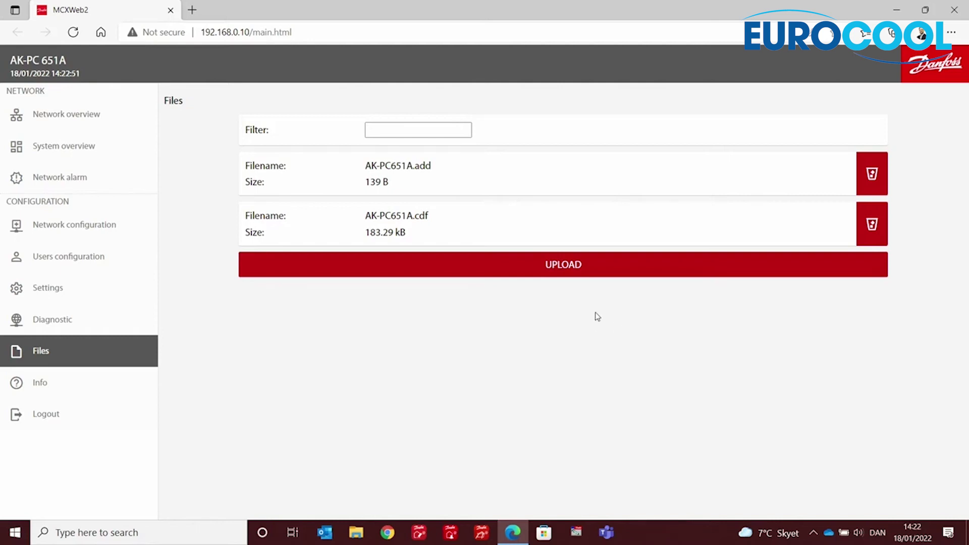
pyautogui.click(565, 266)
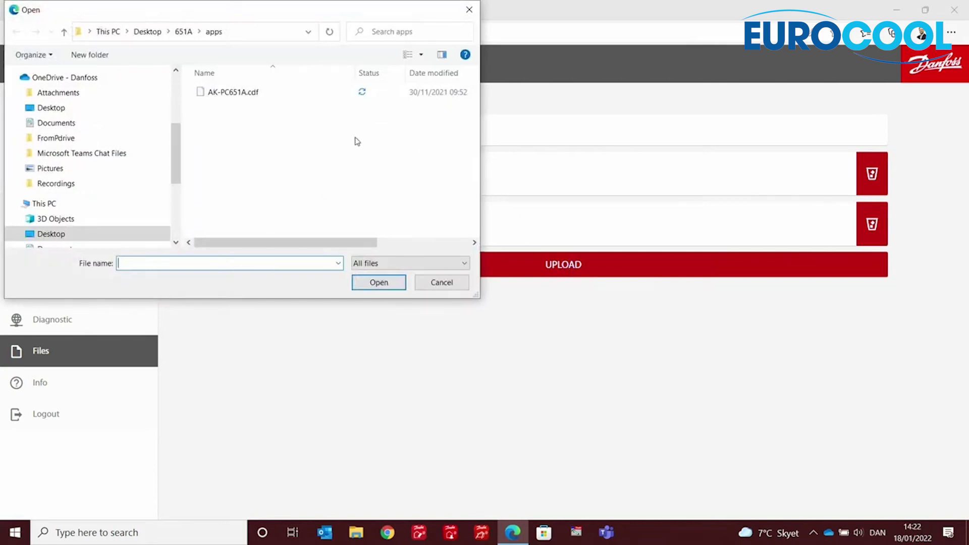
pyautogui.click(33, 109)
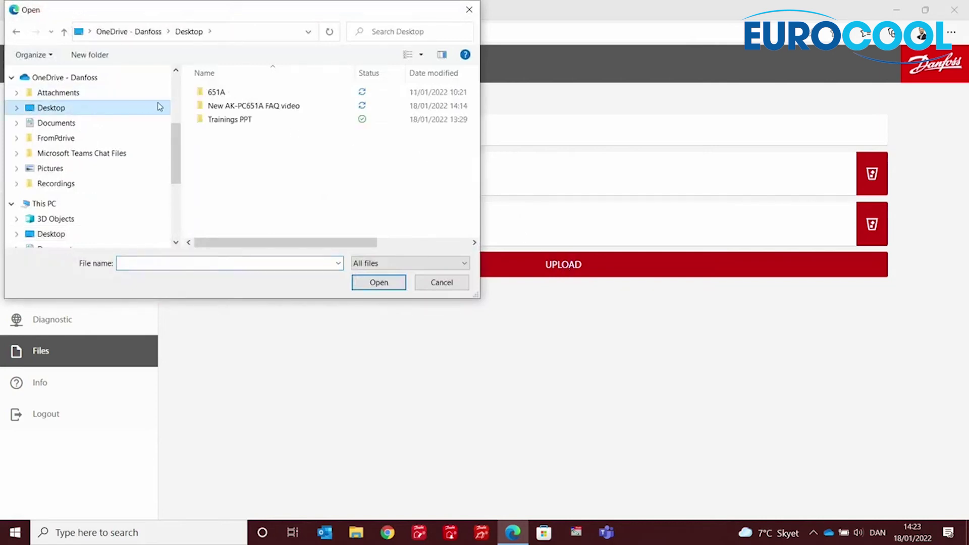
pyautogui.doubleClick(264, 106)
pyautogui.click(292, 98)
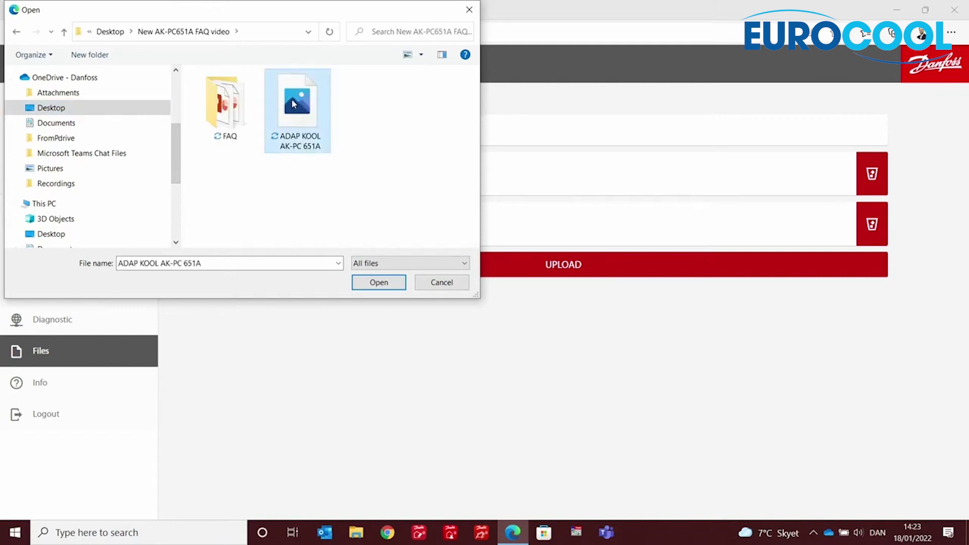
pyautogui.click(379, 281)
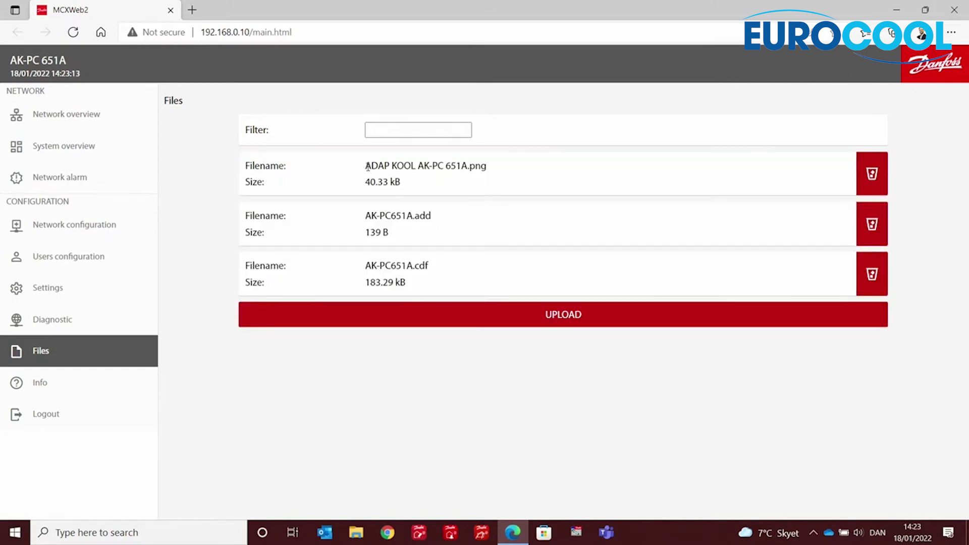
pyautogui.moveTo(363, 166); pyautogui.dragTo(489, 181)
pyautogui.click(441, 386)
# Add a node to the network configuration with the node ID 3 - MCX20B2
pyautogui.click(56, 230)
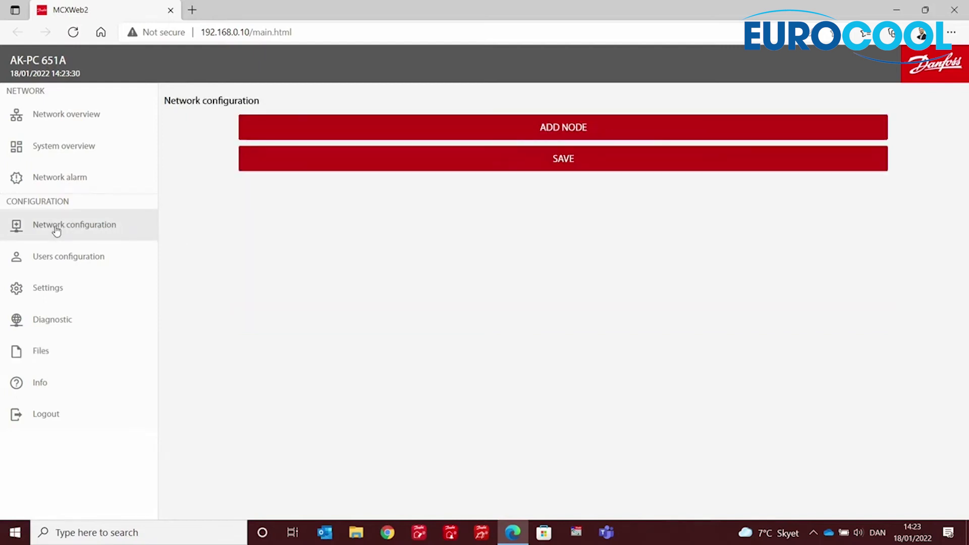
pyautogui.click(549, 130)
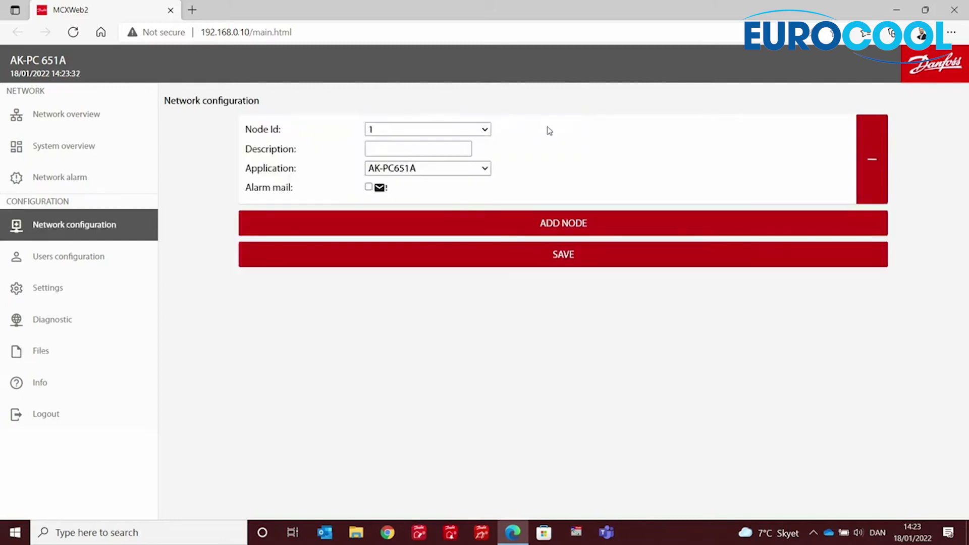
pyautogui.click(484, 129)
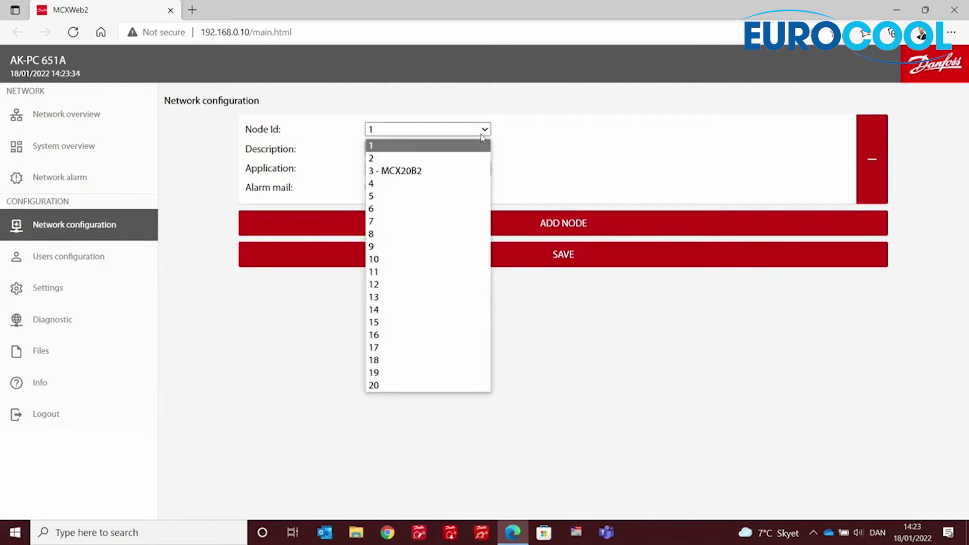
pyautogui.click(403, 175)
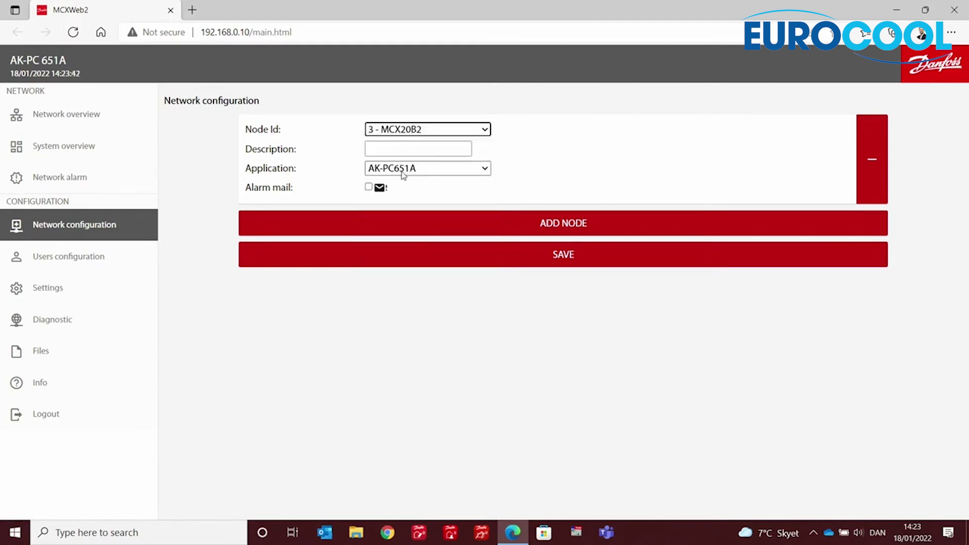
# Describe the new node as AK-PC 651A MT and save the network configuration
pyautogui.click(432, 150)
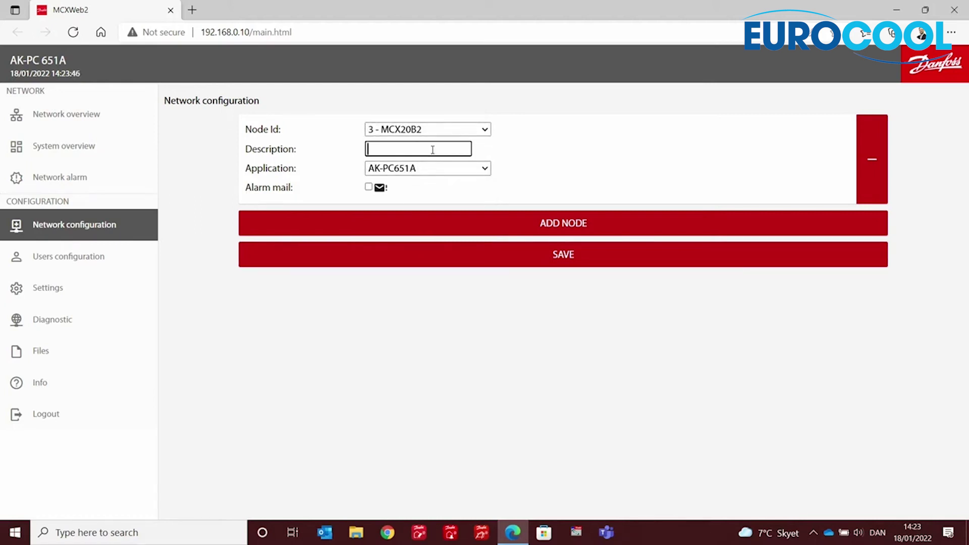
pyautogui.write('AK-PC651')
pyautogui.press('Left')
pyautogui.press('Left')
pyautogui.press('Left')
pyautogui.press('Right')
pyautogui.press('Right')
pyautogui.press('Right')
pyautogui.write('A')
pyautogui.write('T')
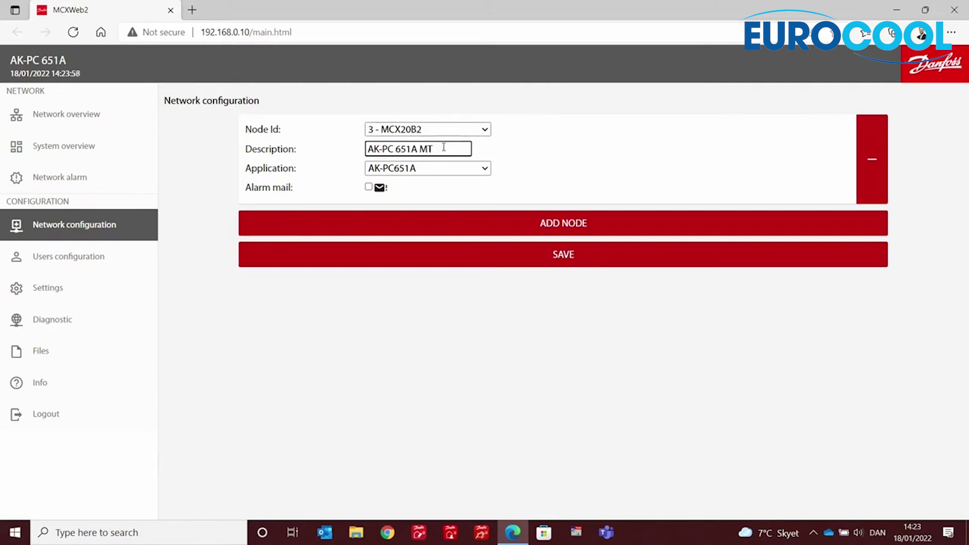
pyautogui.click(530, 173)
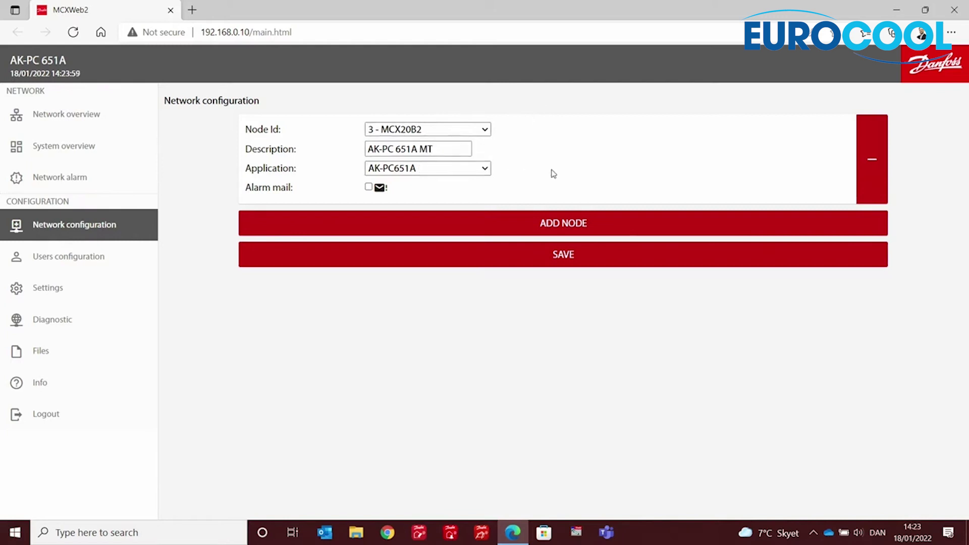
pyautogui.click(552, 262)
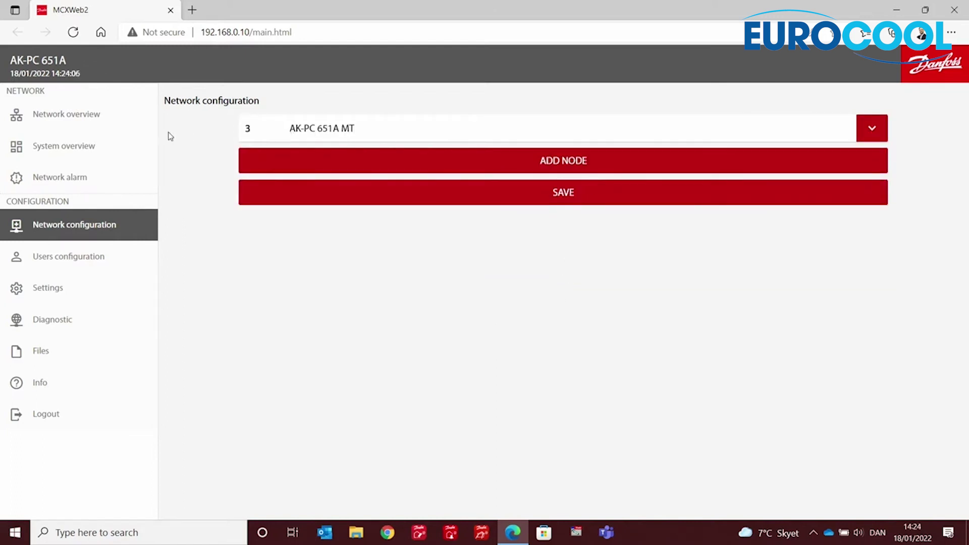
# Open the overview configuration of node 3 and add Main switch from the StartStop group as the main parameter
pyautogui.click(77, 118)
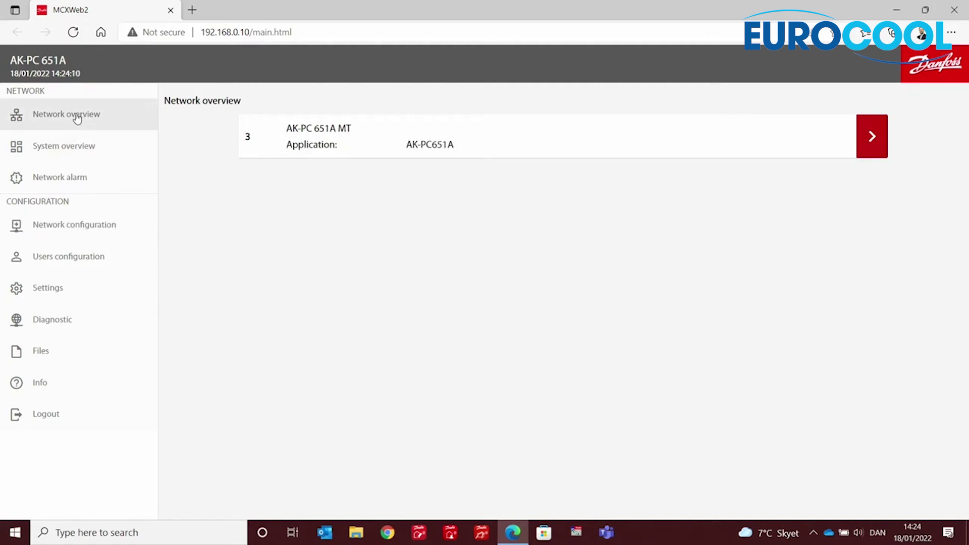
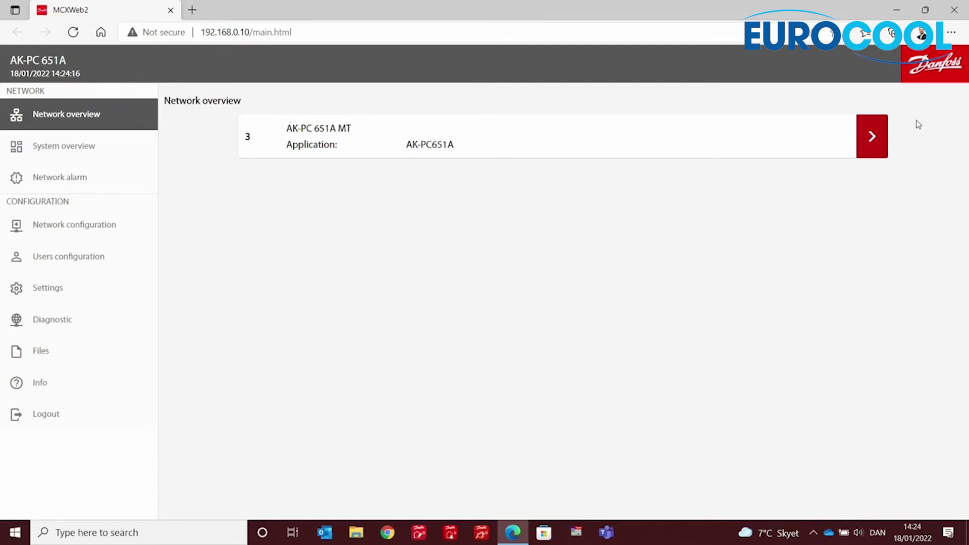
pyautogui.click(872, 136)
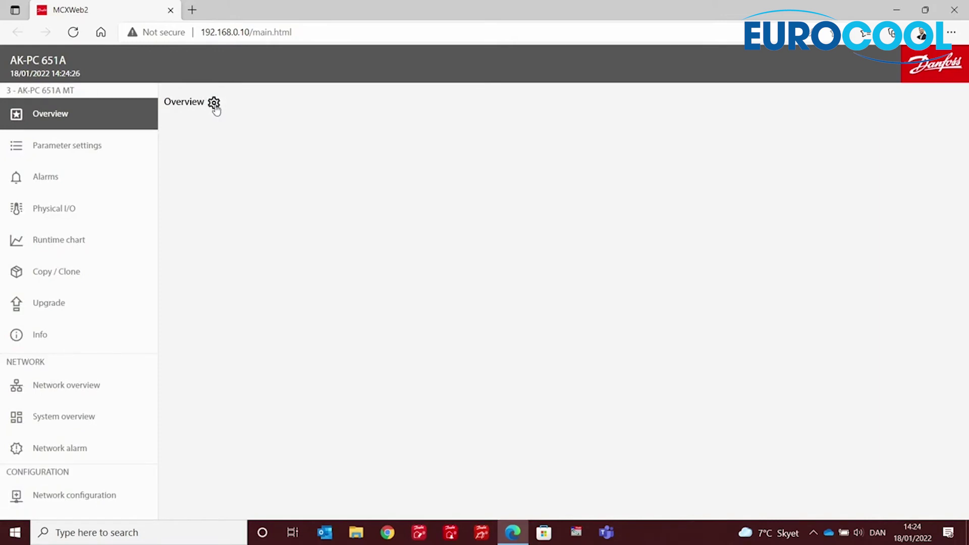
pyautogui.click(214, 103)
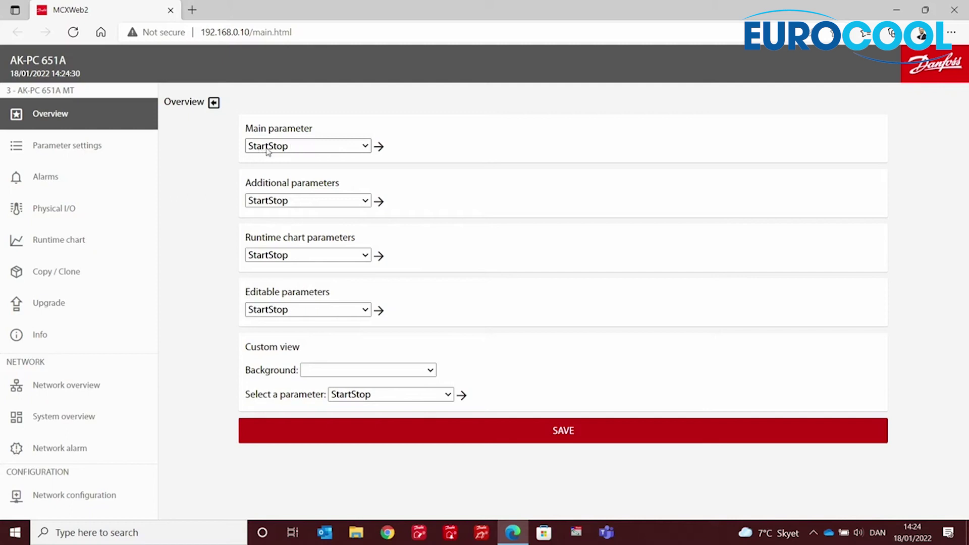
pyautogui.click(380, 150)
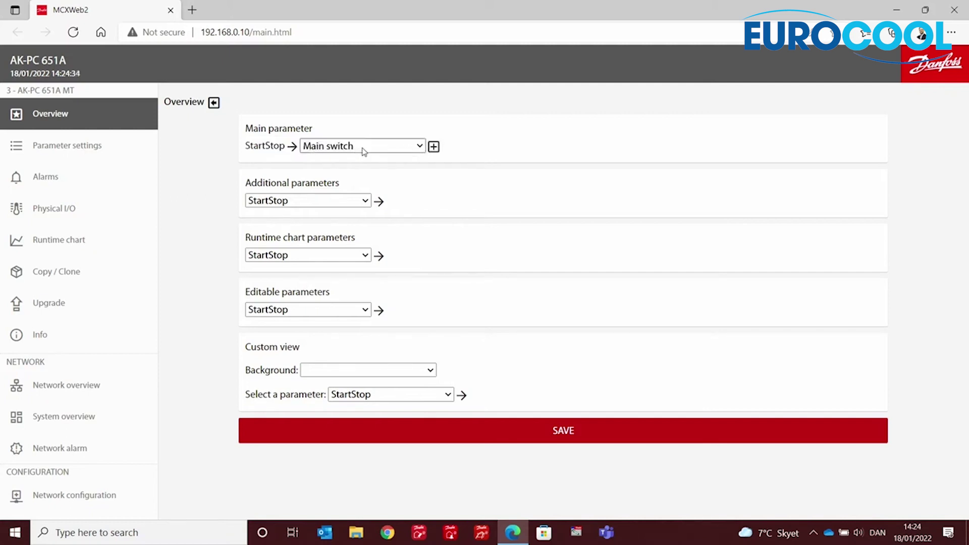
pyautogui.click(434, 147)
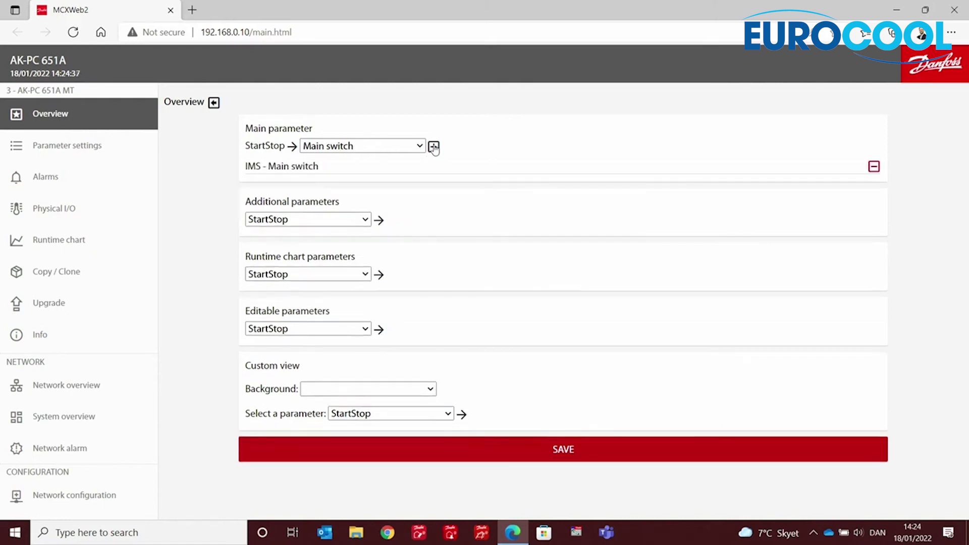
# Add Main switch from the StartStop group to the additional parameters of the overview
pyautogui.click(364, 221)
pyautogui.click(365, 222)
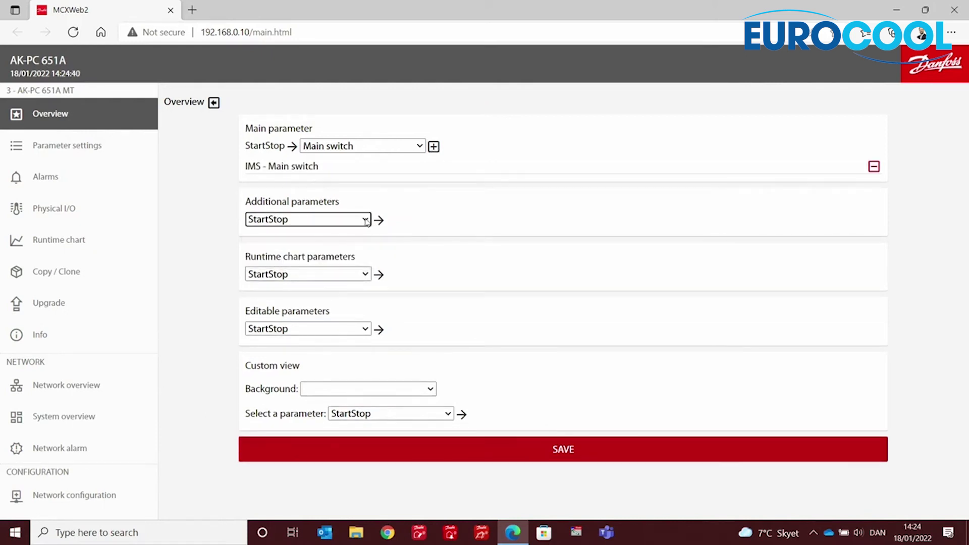
pyautogui.click(379, 220)
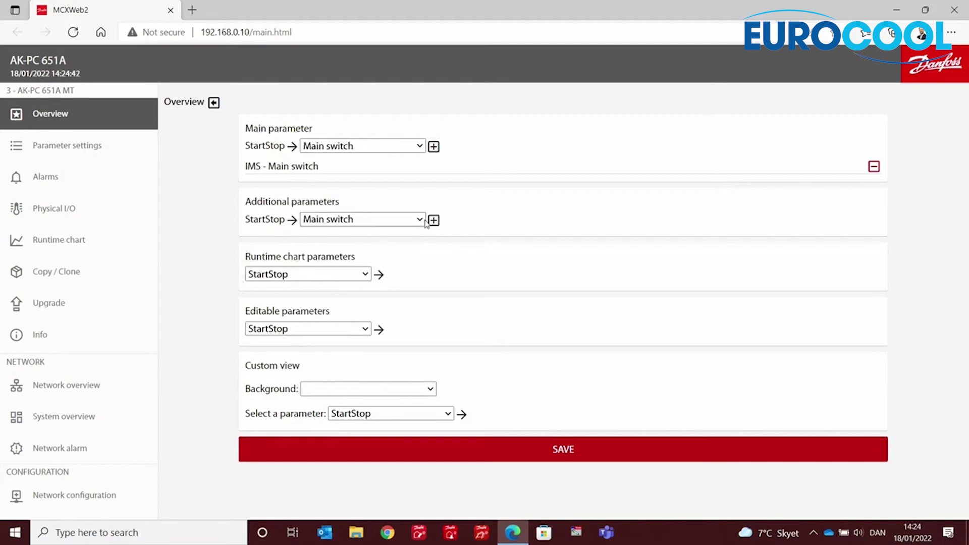
pyautogui.click(420, 221)
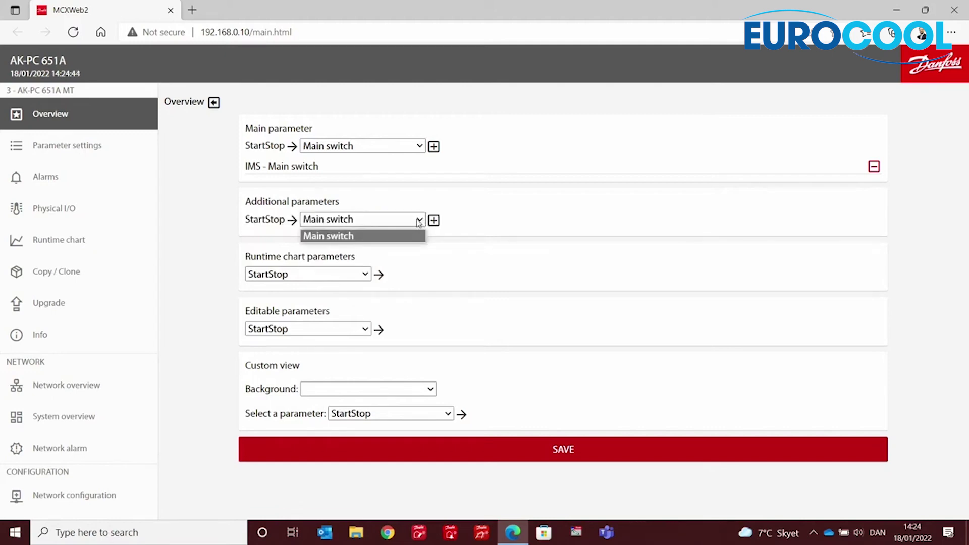
pyautogui.click(419, 222)
pyautogui.click(418, 222)
pyautogui.click(291, 224)
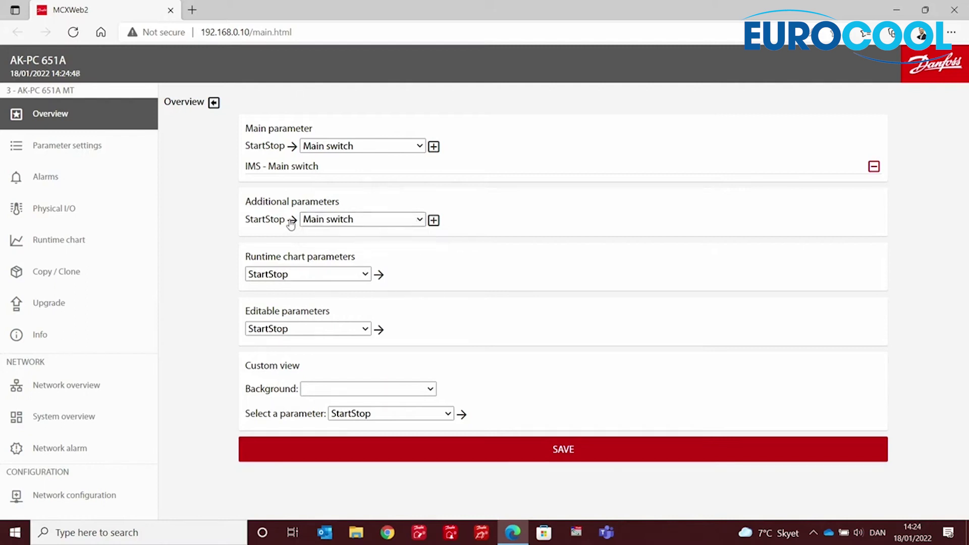
pyautogui.click(433, 222)
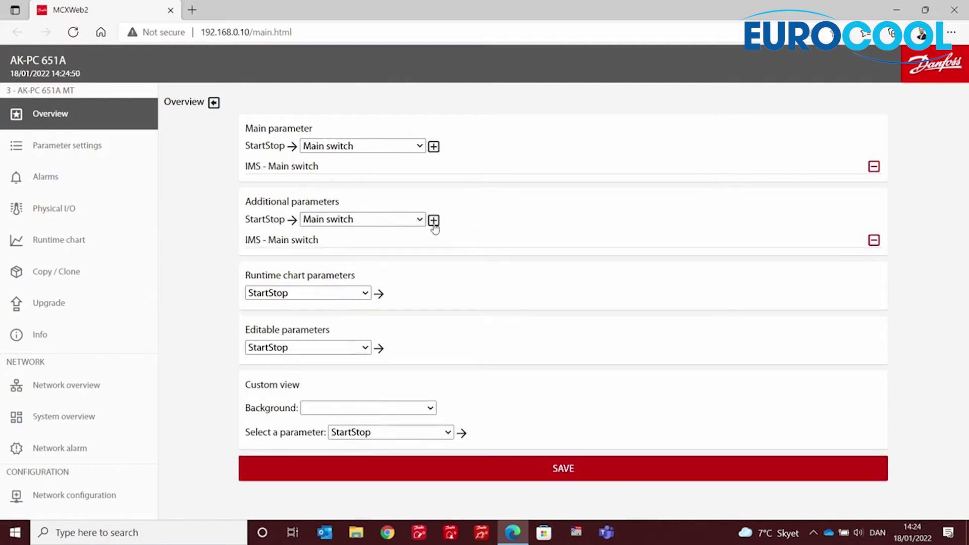
# Choose Unit of setpoints from the Plant type group for the runtime chart parameters, without adding it to the list
pyautogui.click(370, 294)
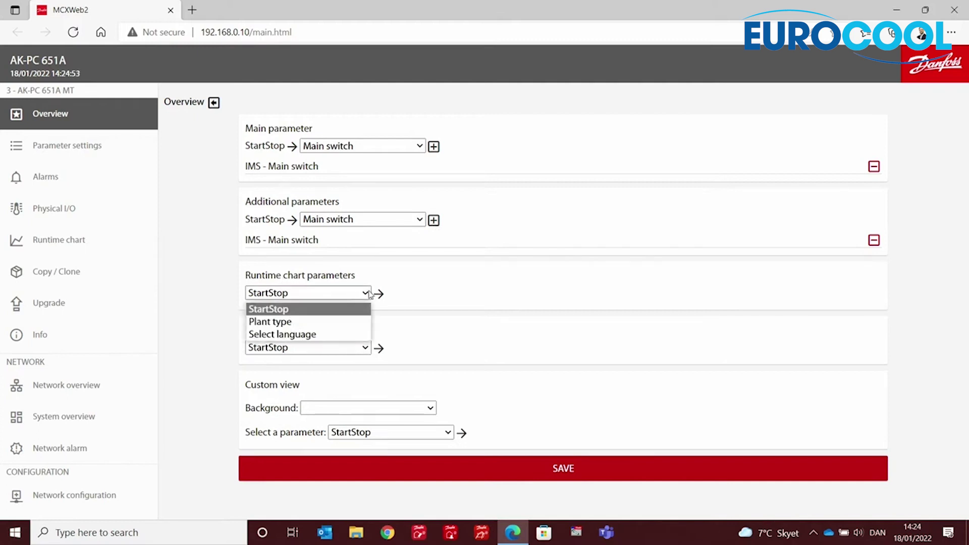
pyautogui.click(277, 322)
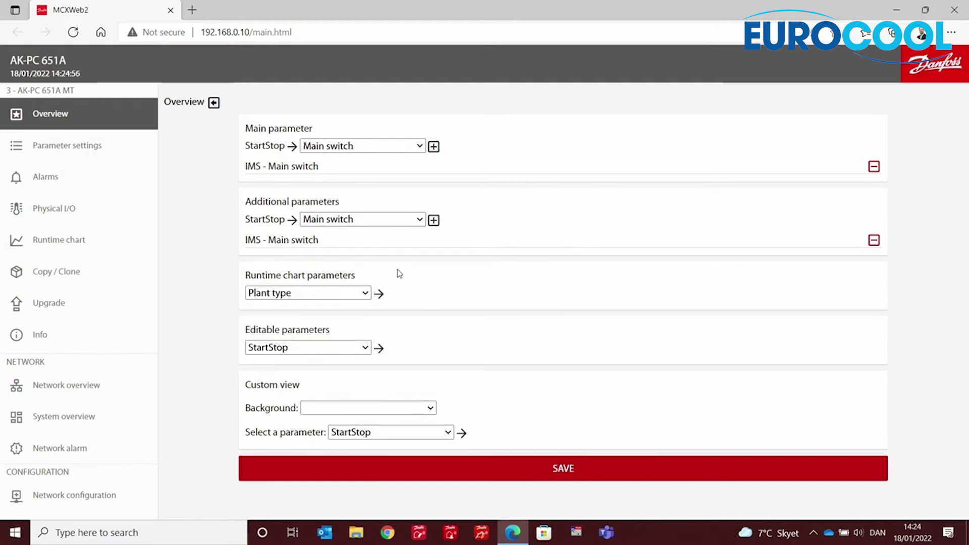
pyautogui.click(377, 295)
pyautogui.click(423, 293)
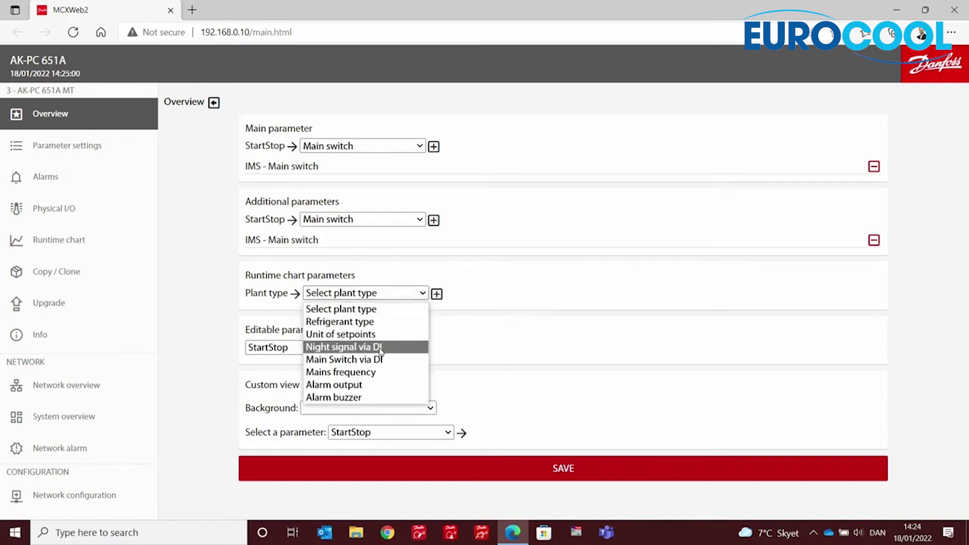
pyautogui.click(347, 335)
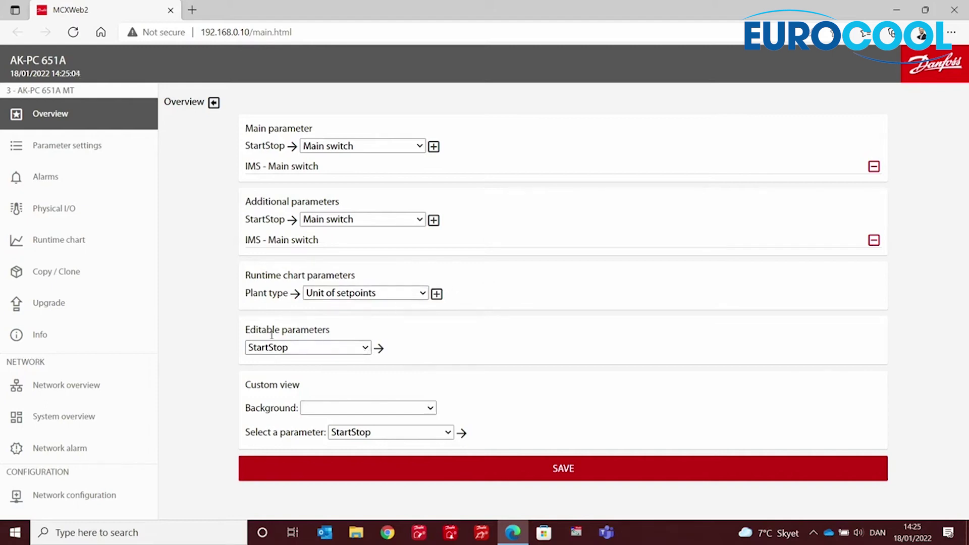
# Add Refrigerant type from the Plant type group to the editable parameters of the overview
pyautogui.moveTo(261, 329); pyautogui.dragTo(316, 329)
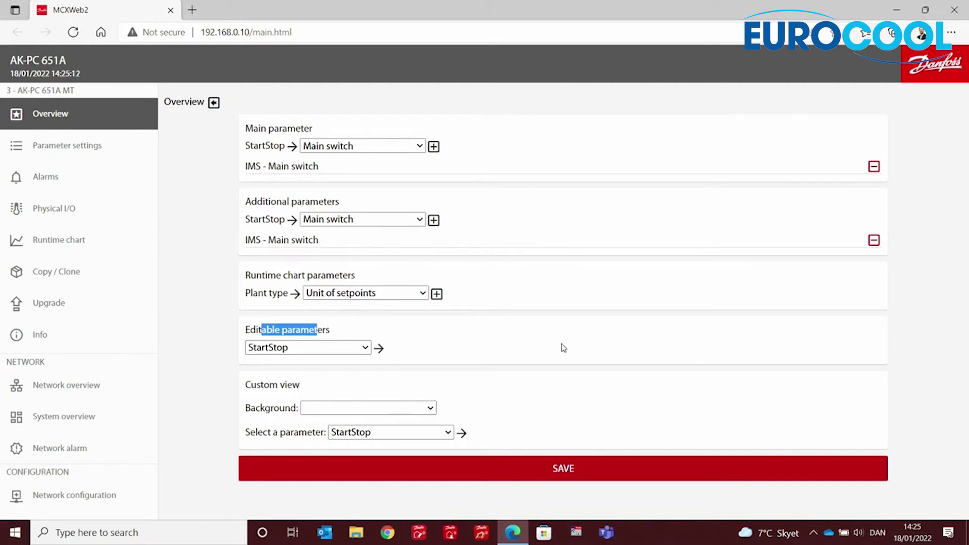
pyautogui.click(365, 348)
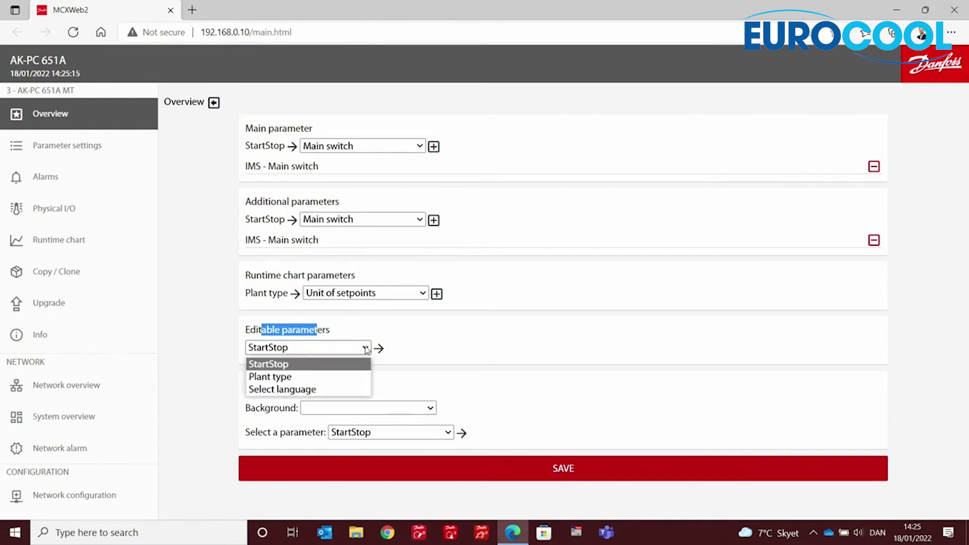
pyautogui.click(283, 378)
pyautogui.click(376, 352)
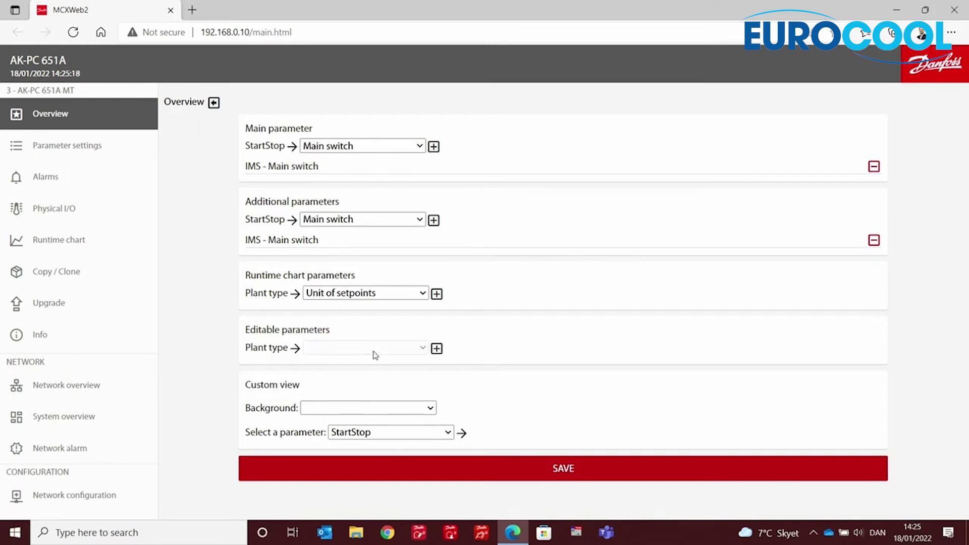
pyautogui.click(422, 348)
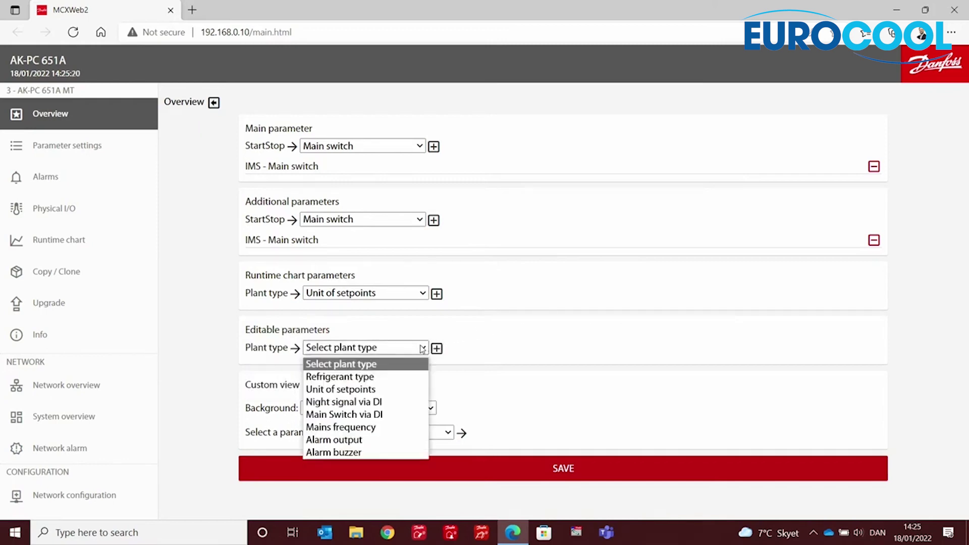
pyautogui.click(376, 378)
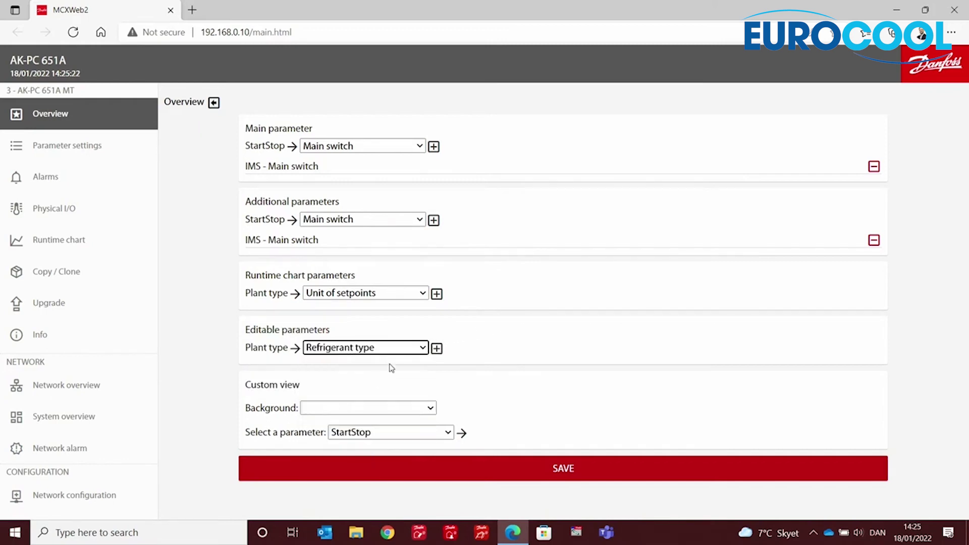
pyautogui.click(437, 348)
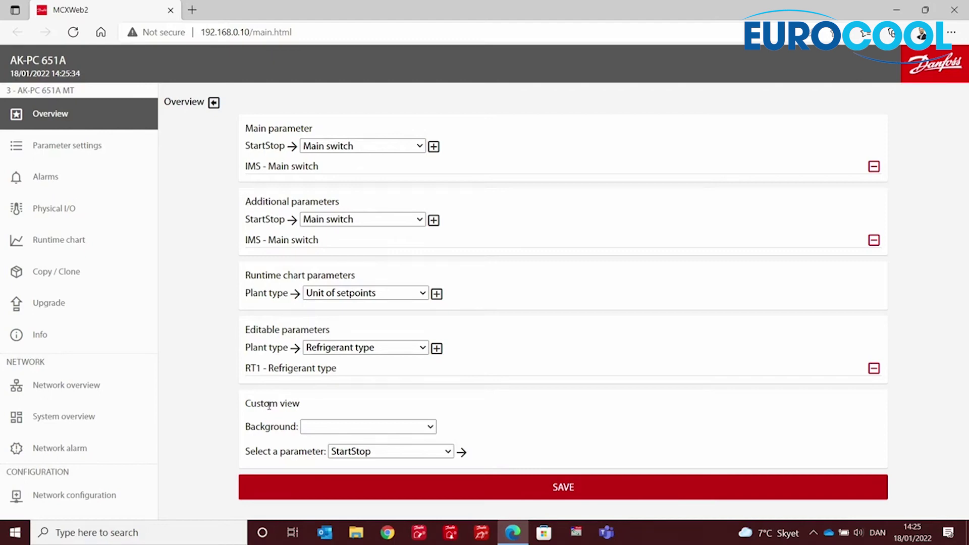
# Set ADAP KOOL AK-PC 651A.png as the custom view background and save the overview configuration
pyautogui.click(431, 427)
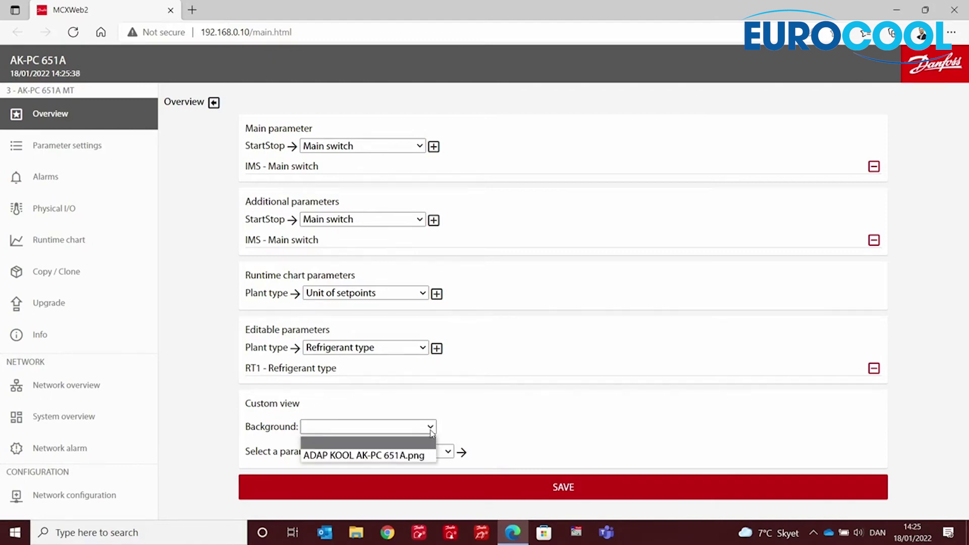
pyautogui.click(380, 456)
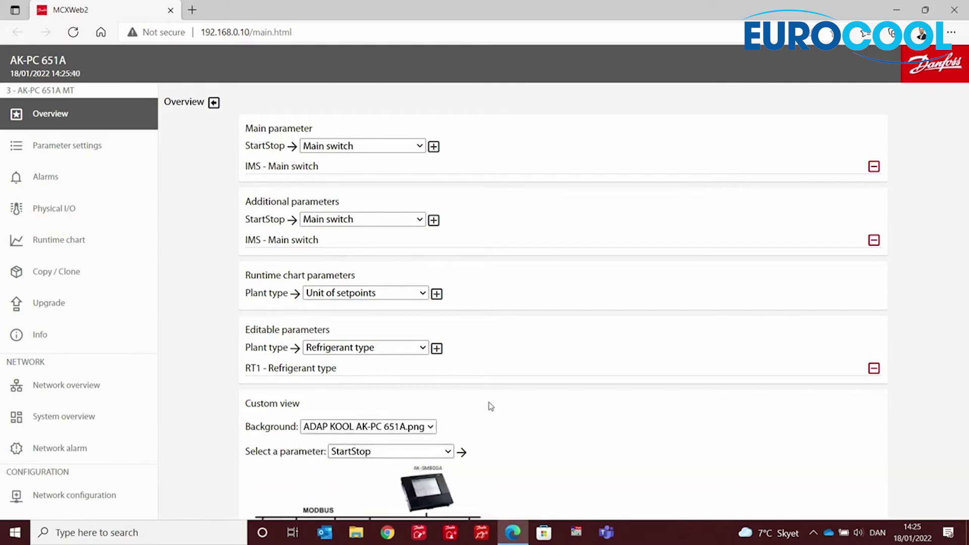
pyautogui.scroll(-2, 492, 406)
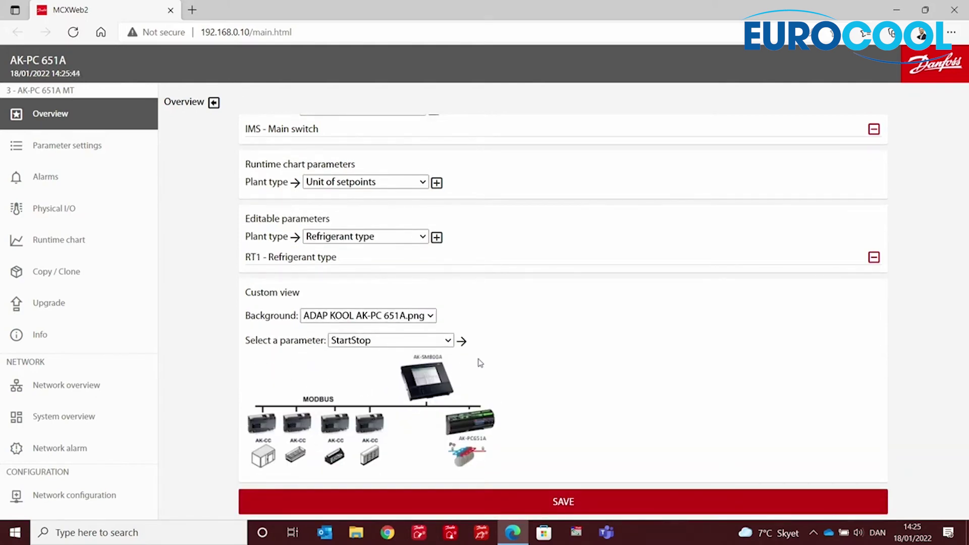
pyautogui.click(567, 502)
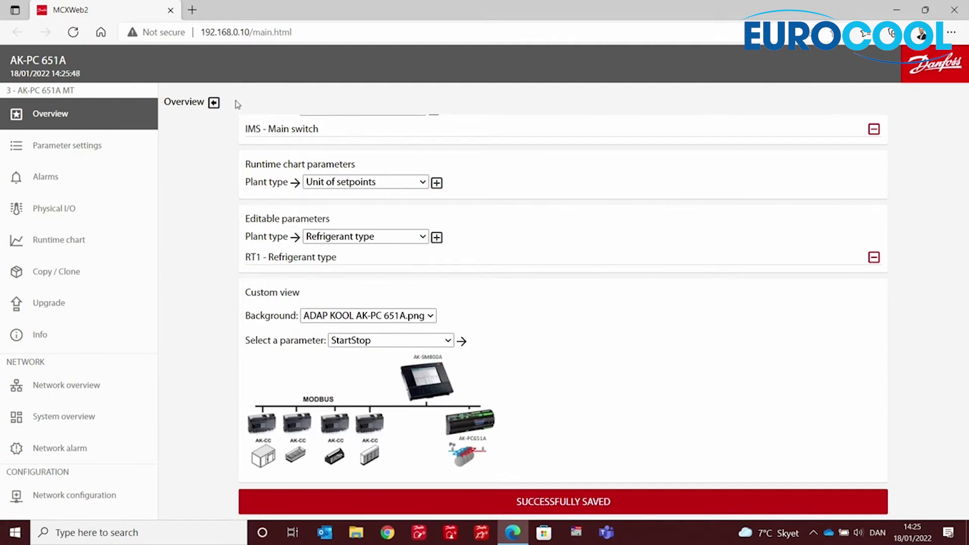
# Return to the overview page of the node and review the configured parameters and background image
pyautogui.scroll(2, 234, 249)
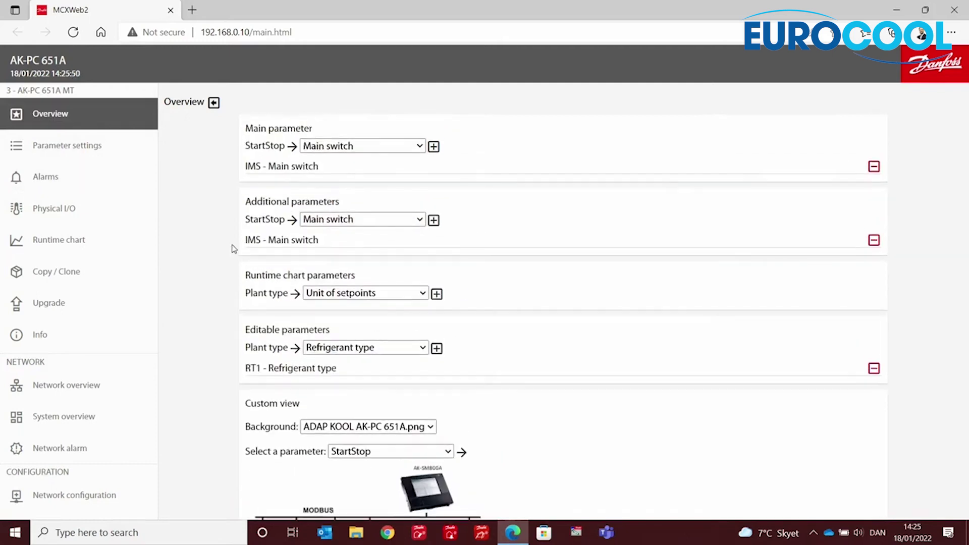
pyautogui.click(214, 102)
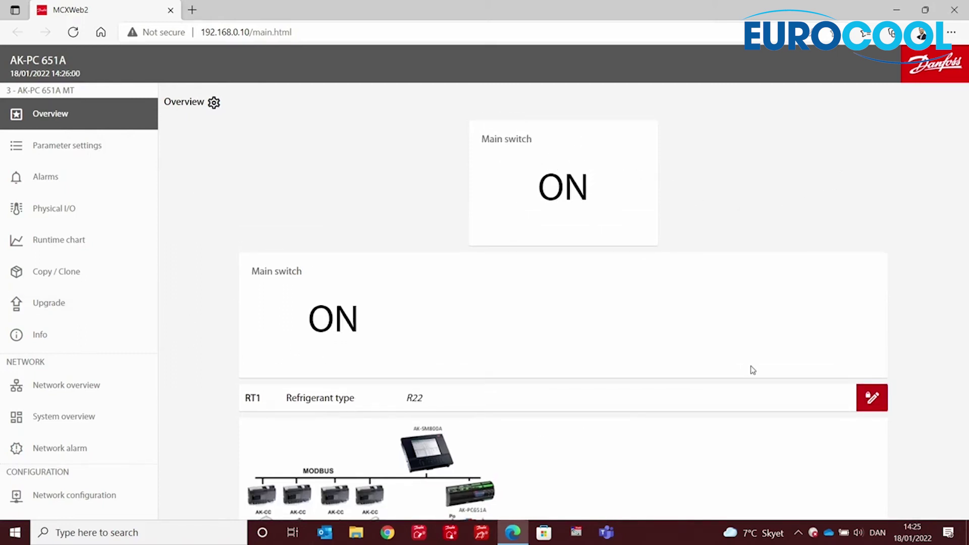
pyautogui.scroll(-1, 753, 369)
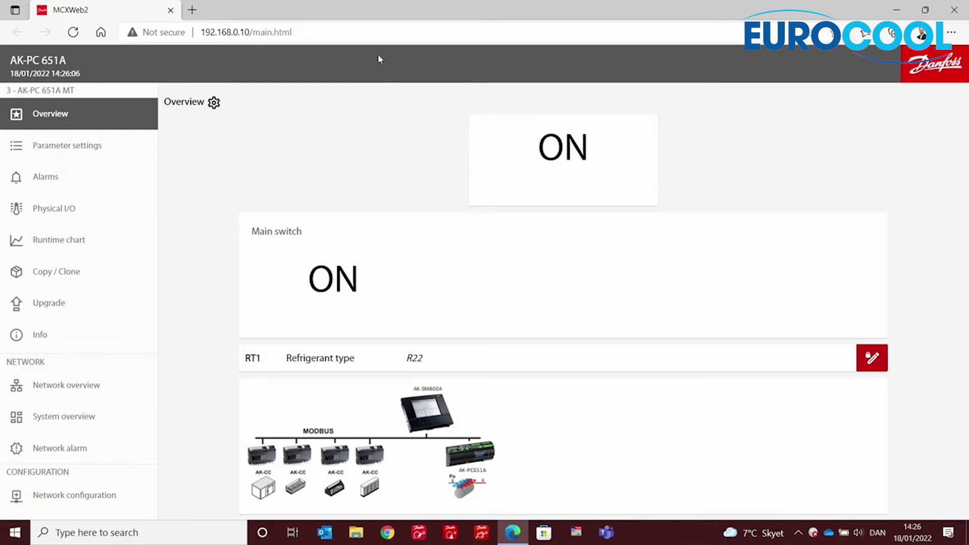
# Inspect the Plant type parameters and the Condenser control status in the parameter settings, then return to the main menu
pyautogui.click(79, 147)
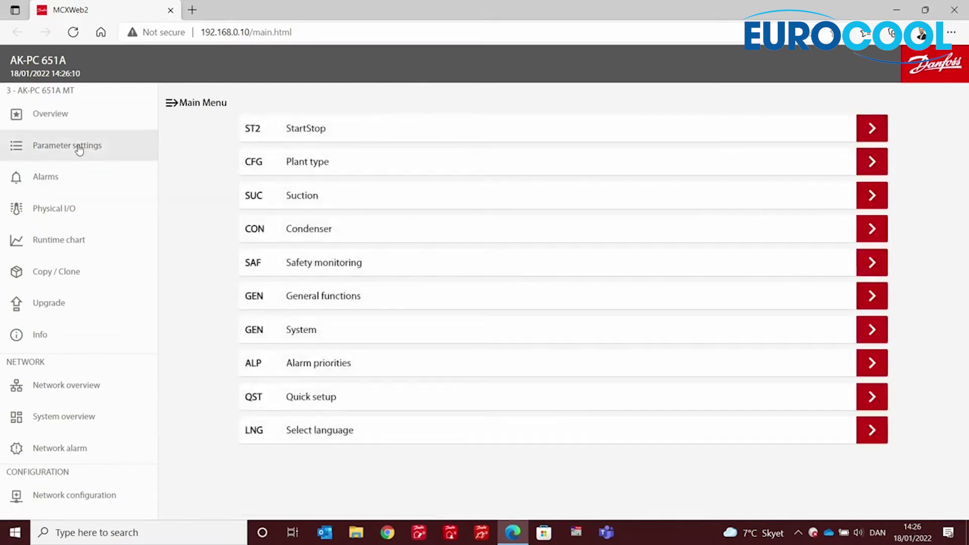
pyautogui.click(874, 165)
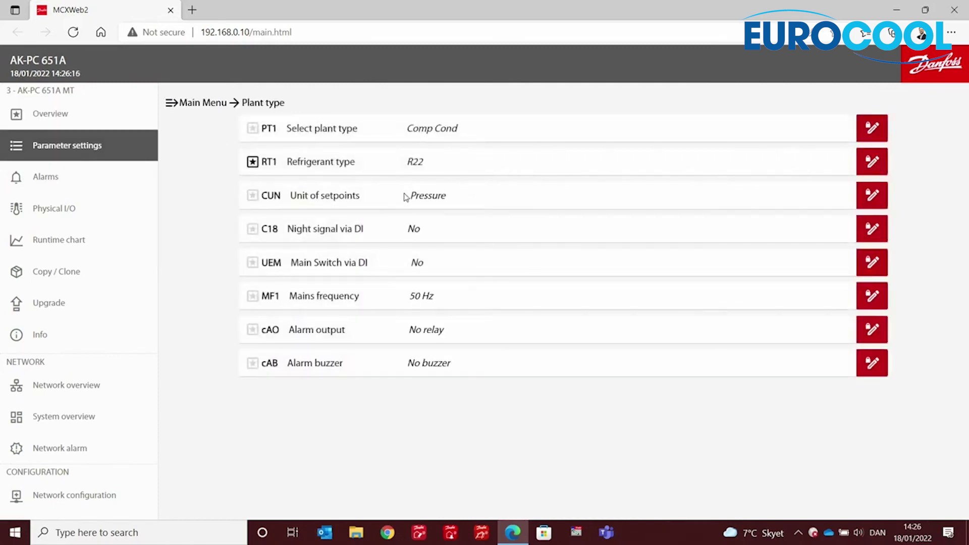
pyautogui.click(185, 102)
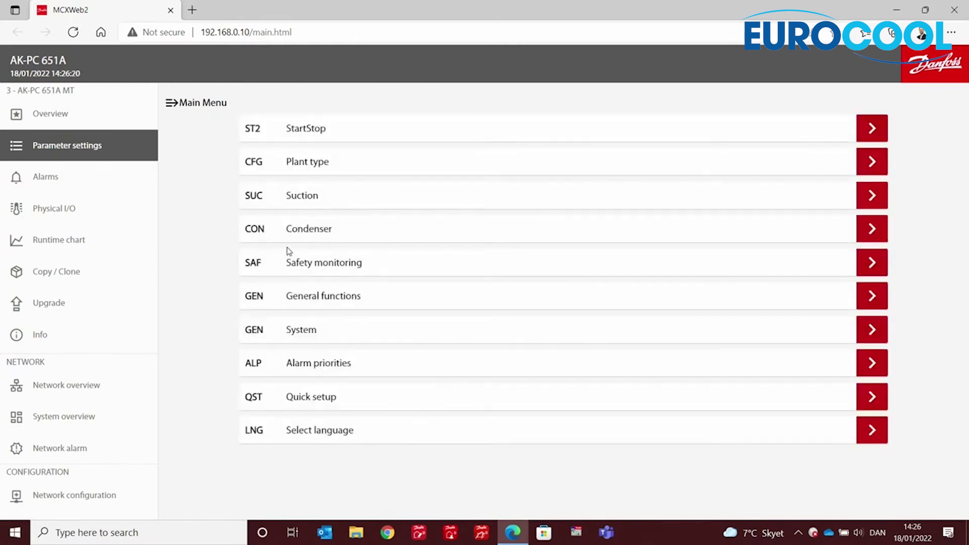
pyautogui.click(866, 233)
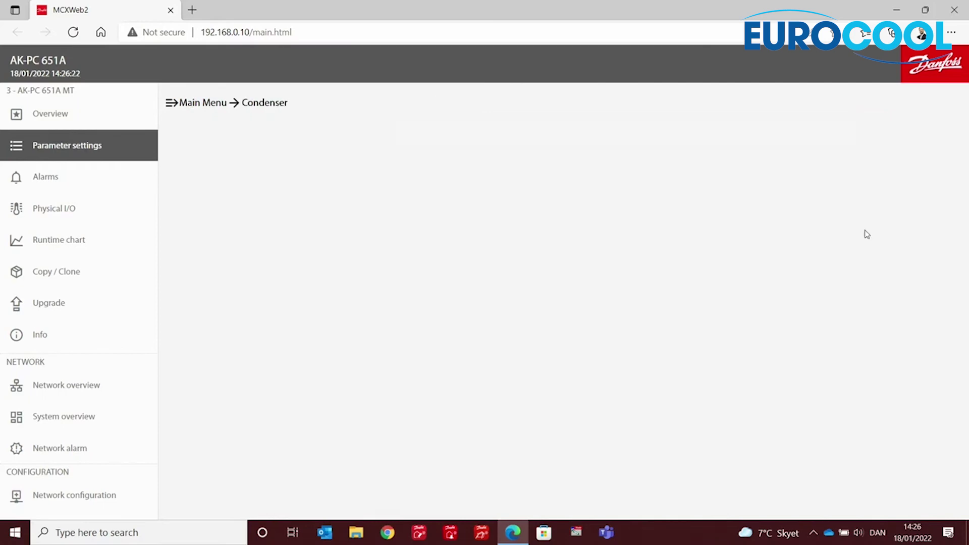
pyautogui.click(883, 132)
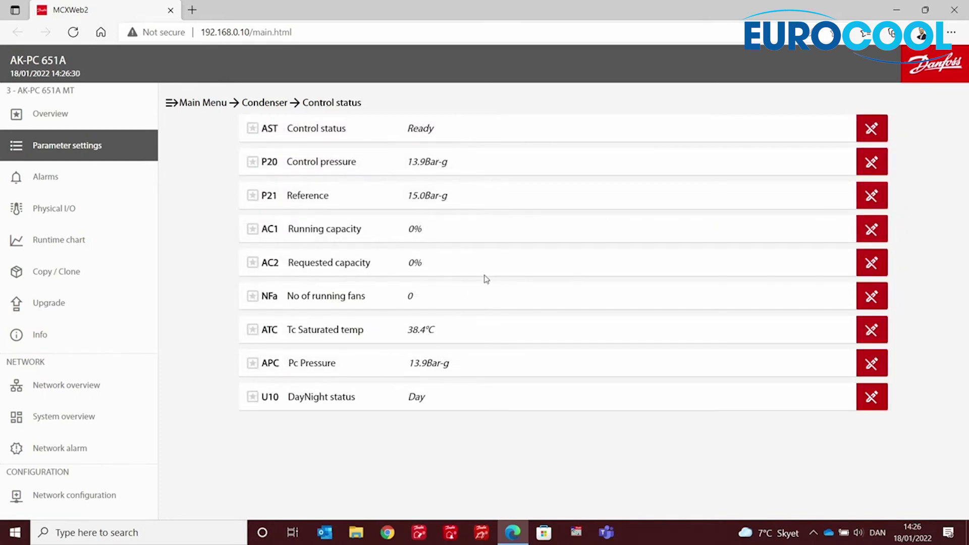
pyautogui.click(207, 103)
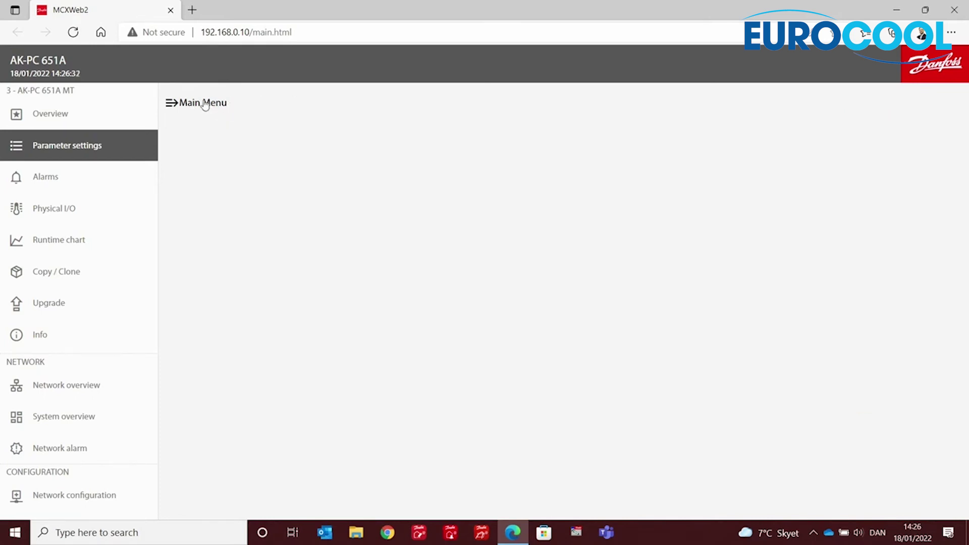
# Check the node's Alarms page for active alarms
pyautogui.click(53, 178)
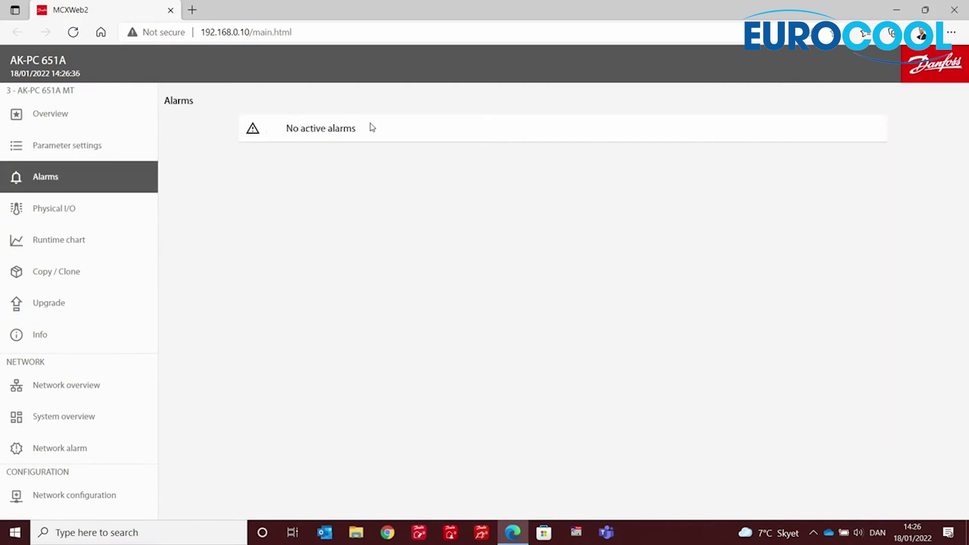
pyautogui.moveTo(287, 130); pyautogui.dragTo(361, 137)
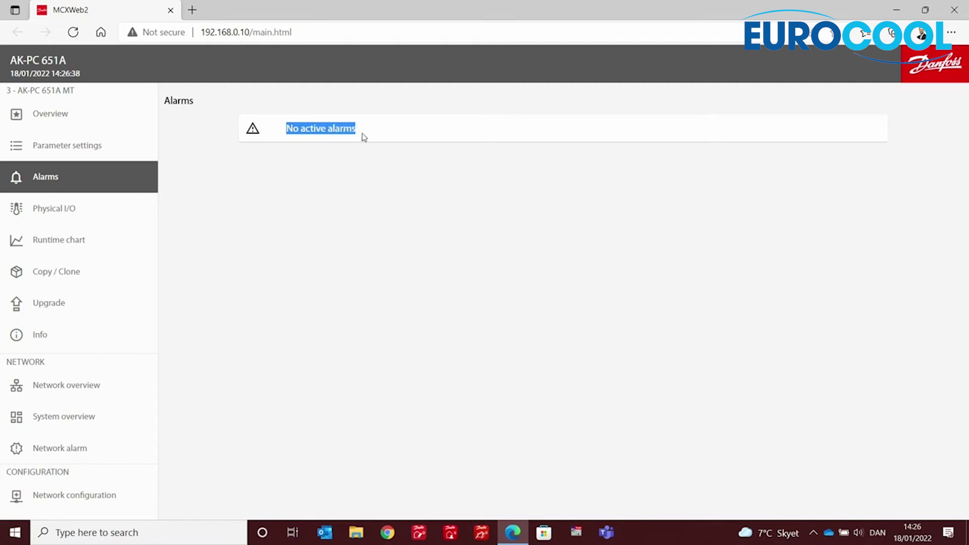
pyautogui.click(337, 132)
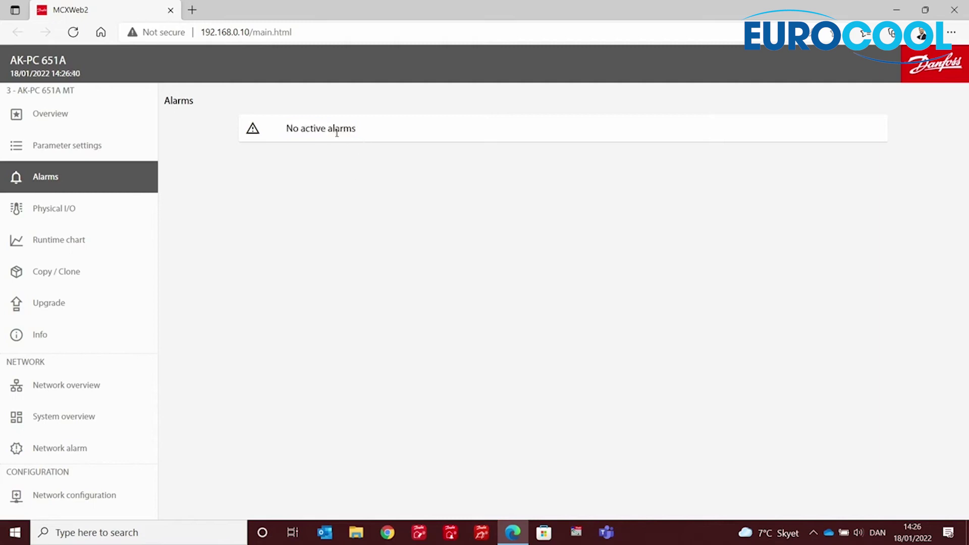
# Open the Runtime chart page of the AK-PC 651A MT node
pyautogui.click(72, 245)
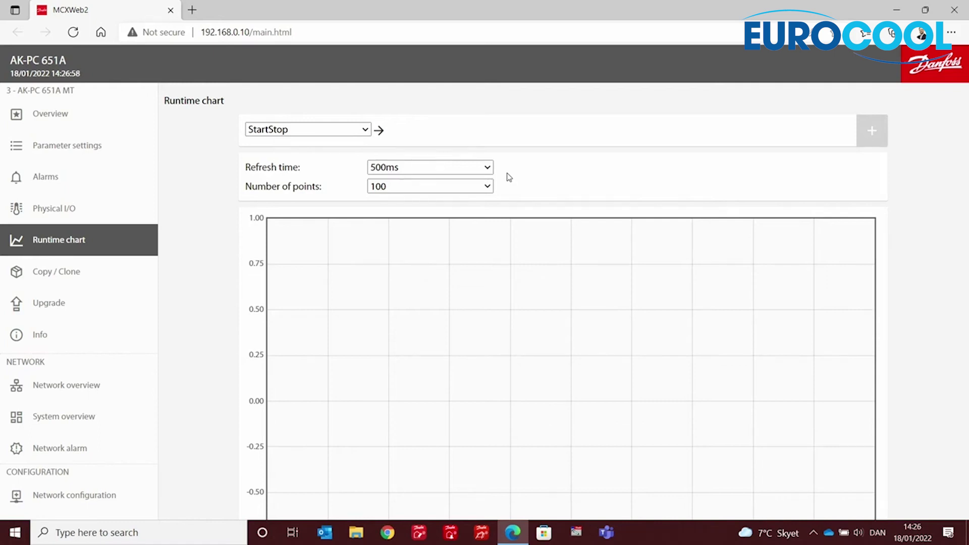
pyautogui.click(364, 132)
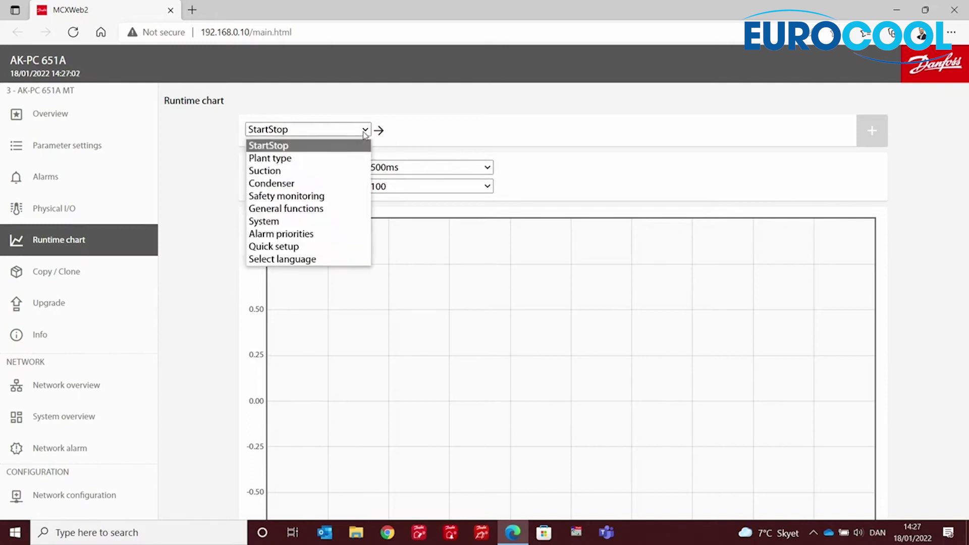
pyautogui.click(275, 173)
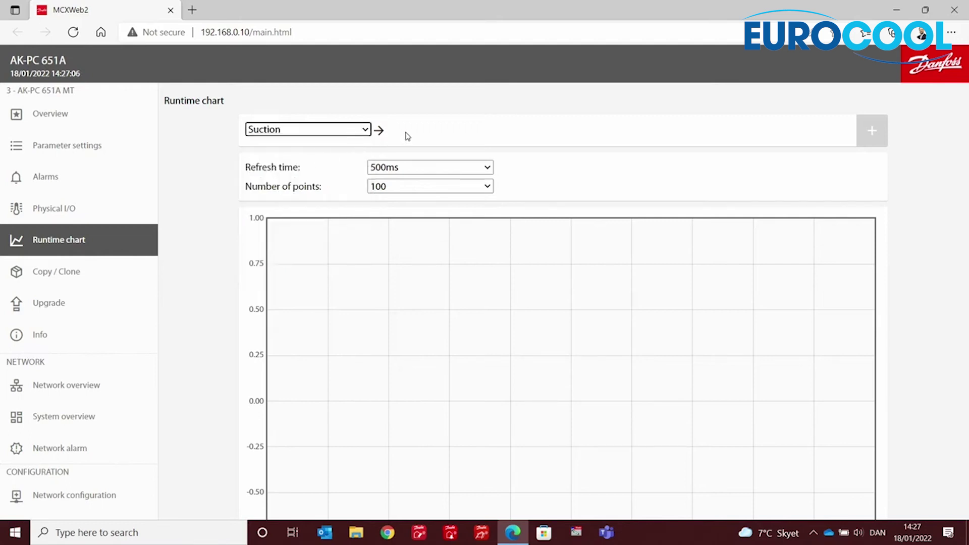
pyautogui.click(378, 130)
pyautogui.click(407, 131)
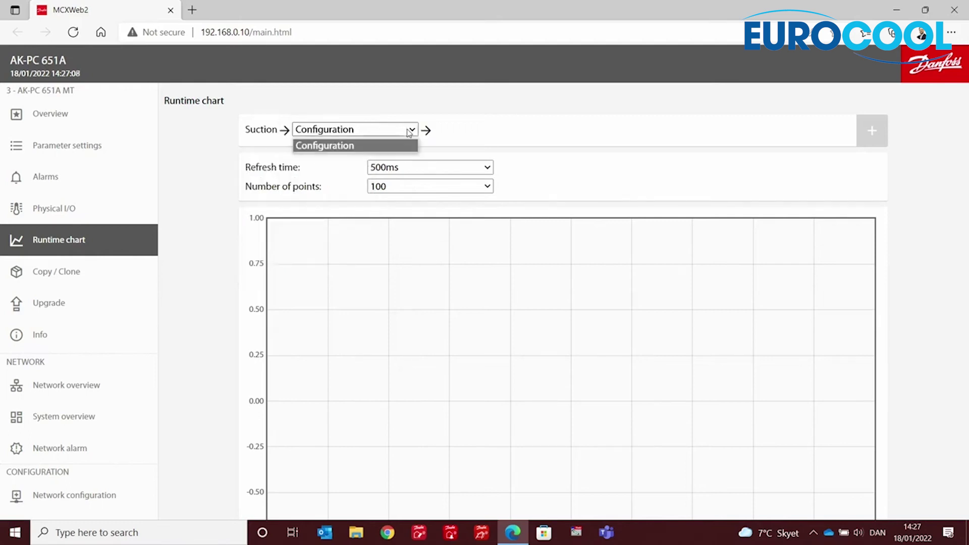
pyautogui.click(452, 137)
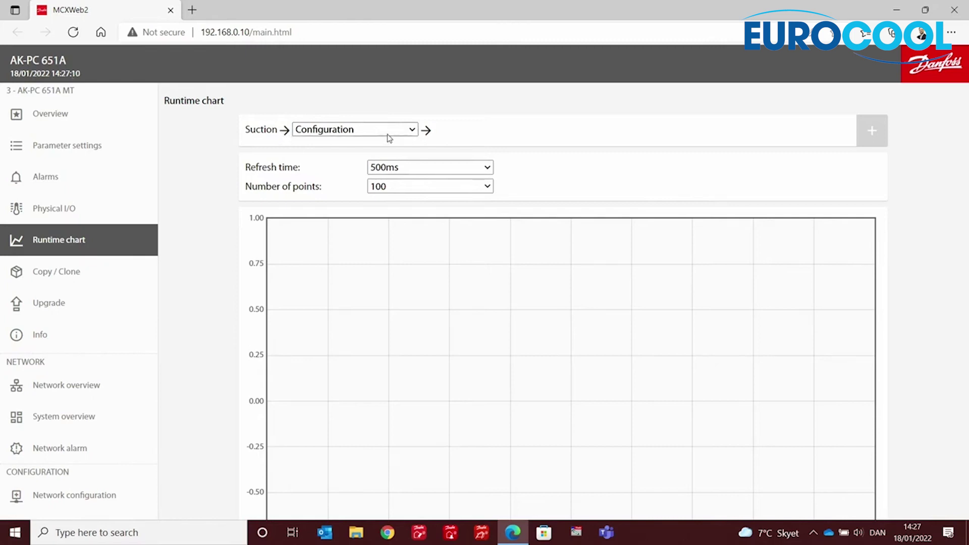
pyautogui.click(412, 130)
pyautogui.click(284, 130)
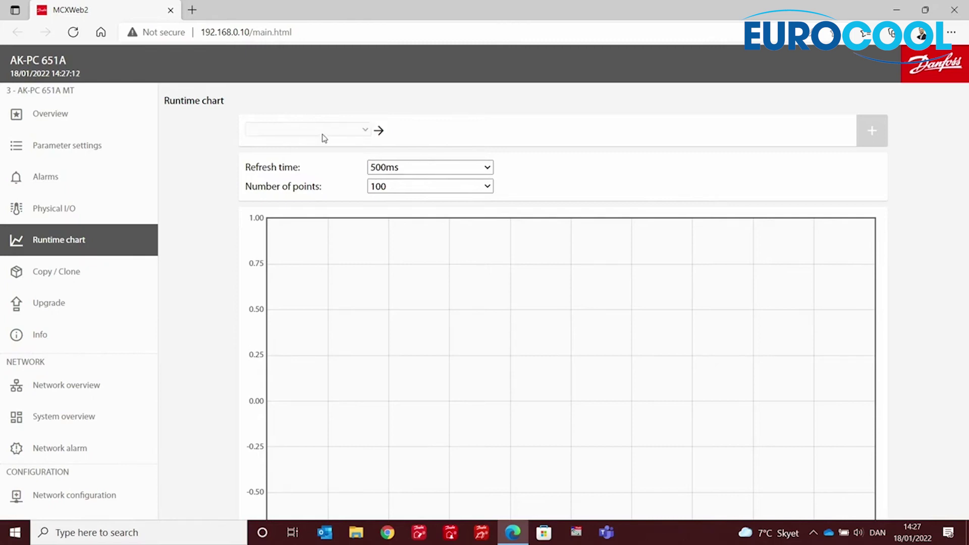
# Add the Po Pressure parameter from the Suction group's Control status to the runtime chart and view its curve
pyautogui.click(344, 135)
pyautogui.click(270, 171)
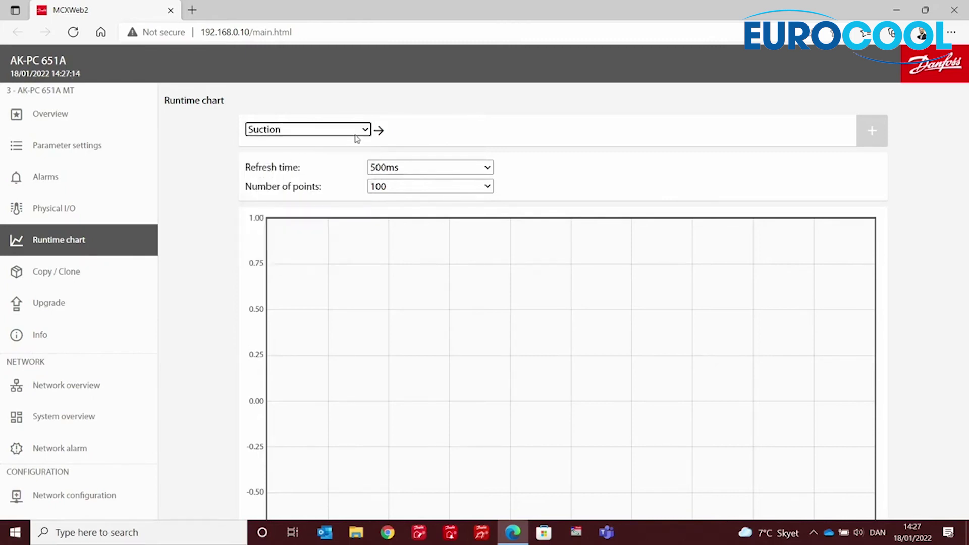
pyautogui.click(405, 133)
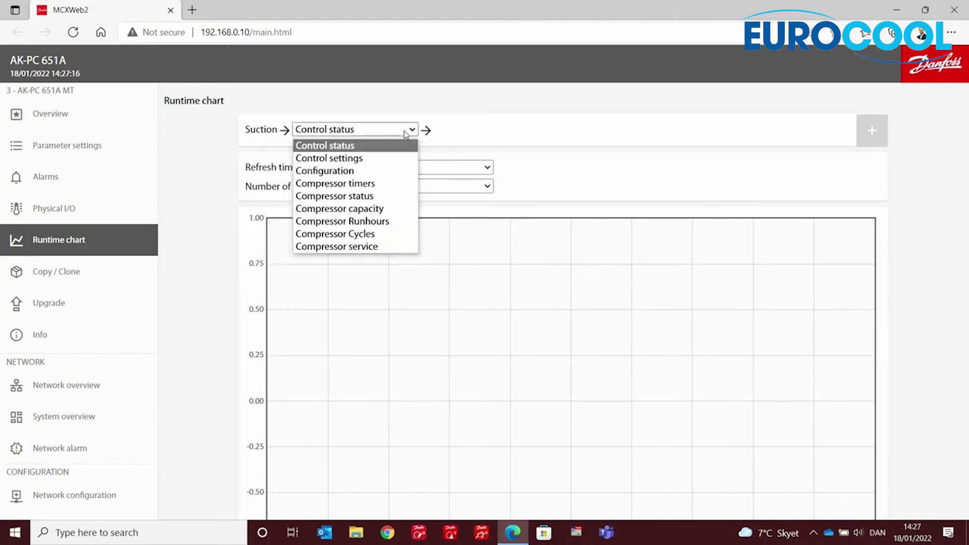
pyautogui.click(333, 147)
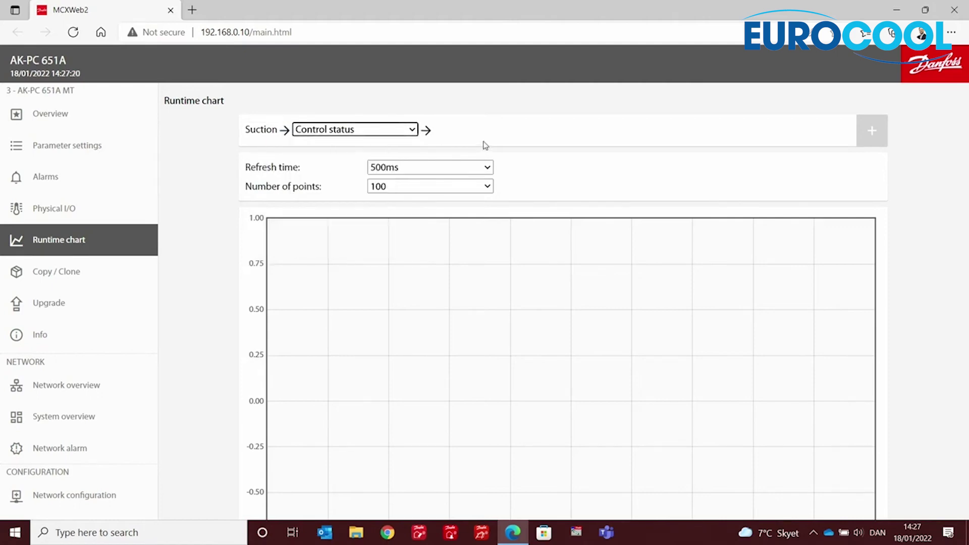
pyautogui.click(427, 131)
pyautogui.click(482, 131)
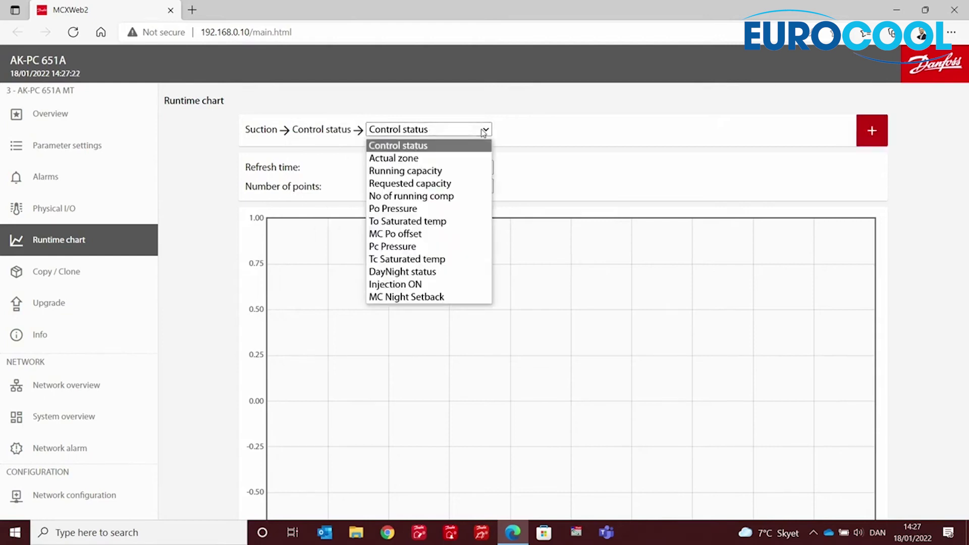
pyautogui.click(395, 210)
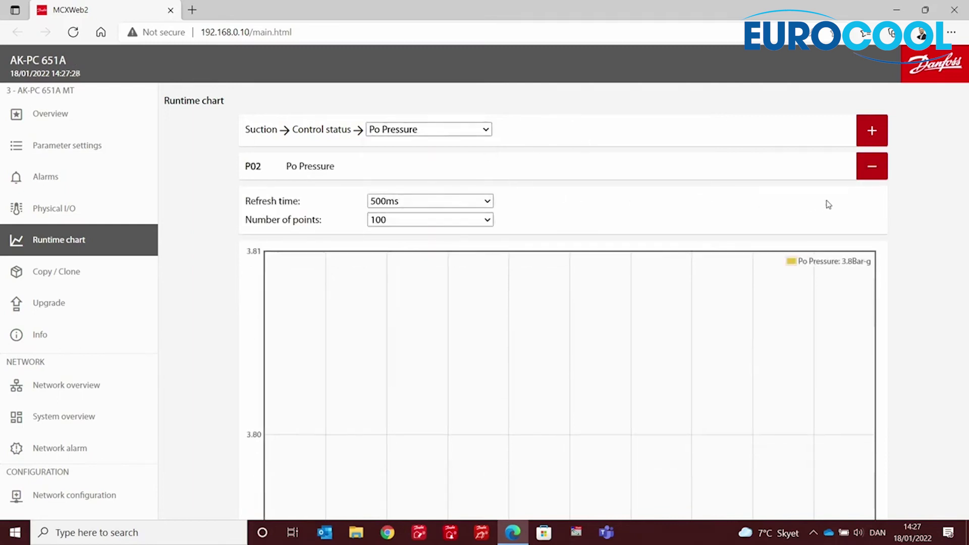
pyautogui.scroll(-3, 906, 286)
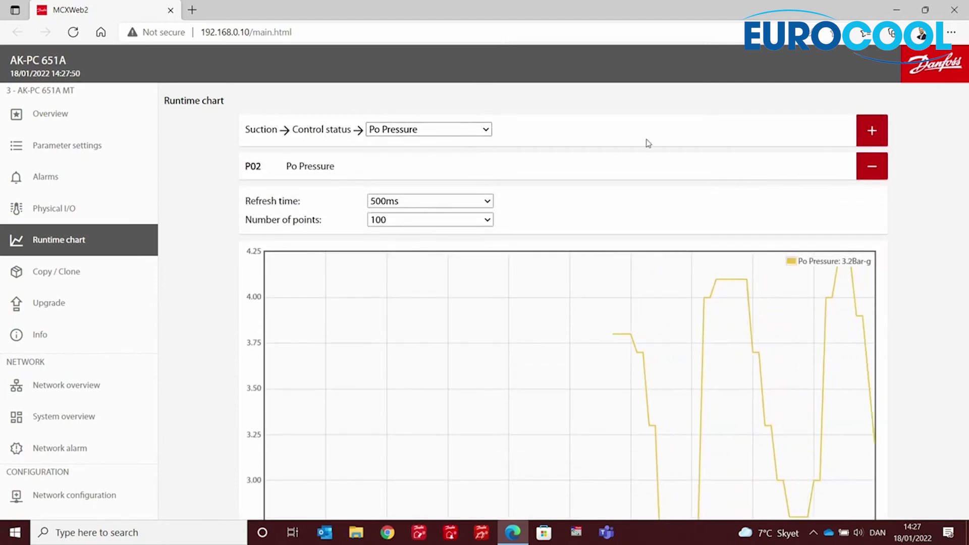
# Add the Pc Pressure parameter from the Suction Control status to the runtime chart and view both curves
pyautogui.click(490, 129)
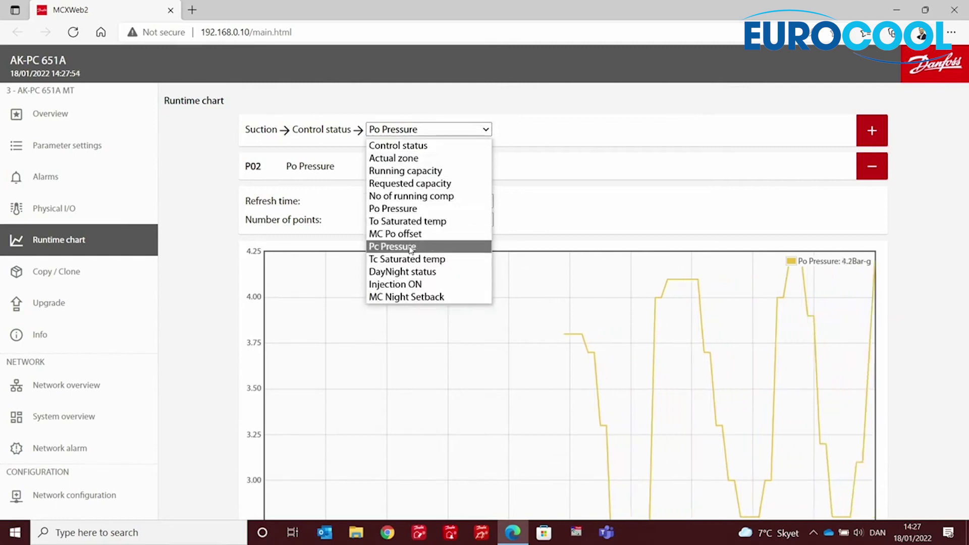
pyautogui.click(432, 246)
pyautogui.click(882, 132)
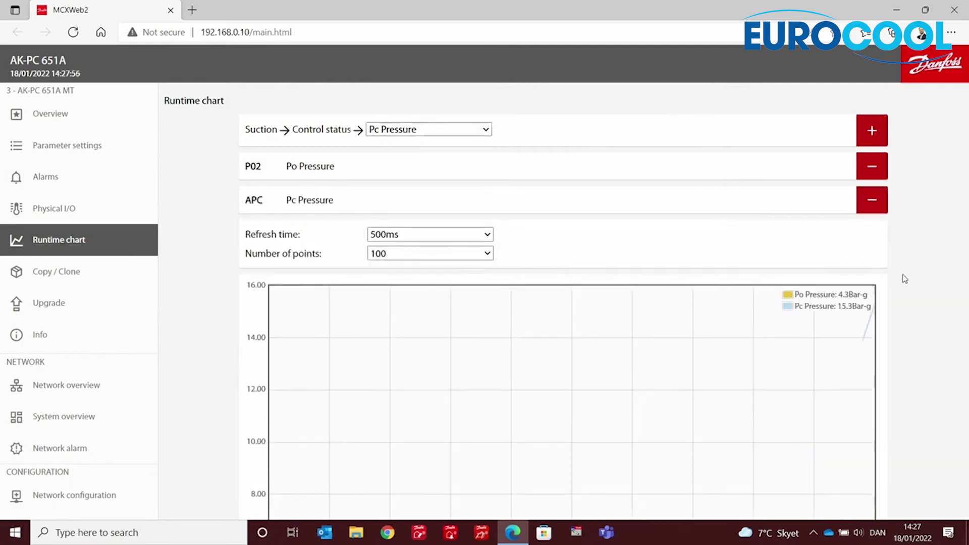
pyautogui.scroll(-3, 903, 277)
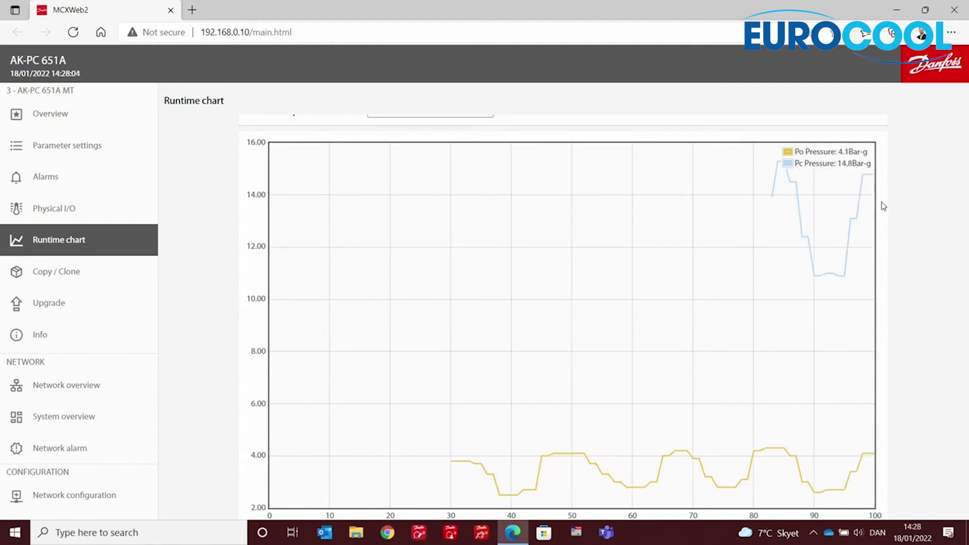
pyautogui.scroll(-1, 922, 233)
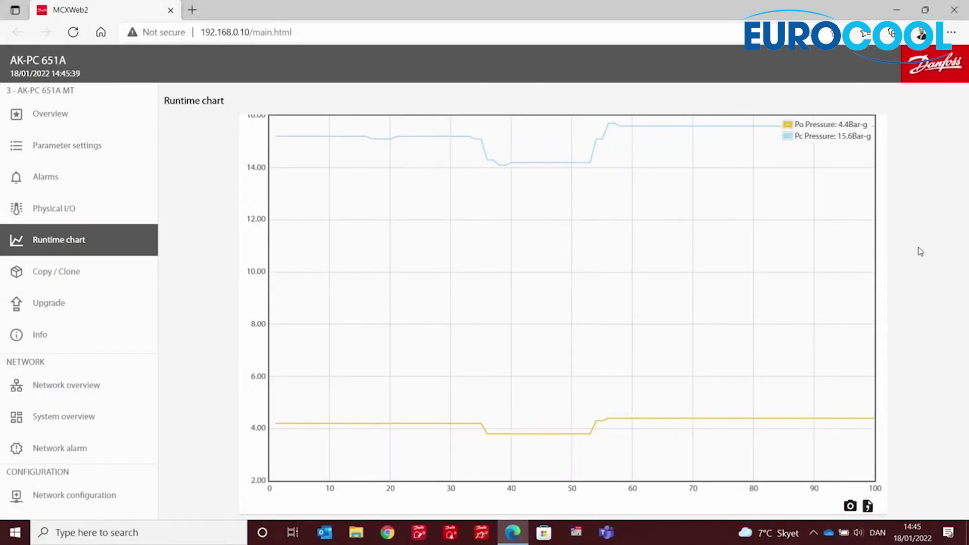
# Review the node's Physical I/O page, examining the function and type options of analog input AI7 and the neighbouring inputs
pyautogui.click(69, 215)
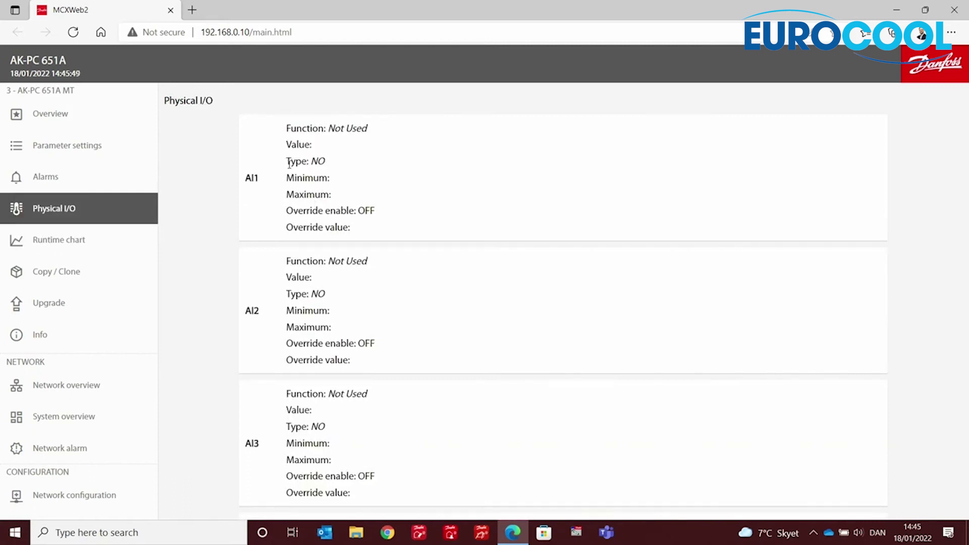
pyautogui.scroll(-5, 316, 229)
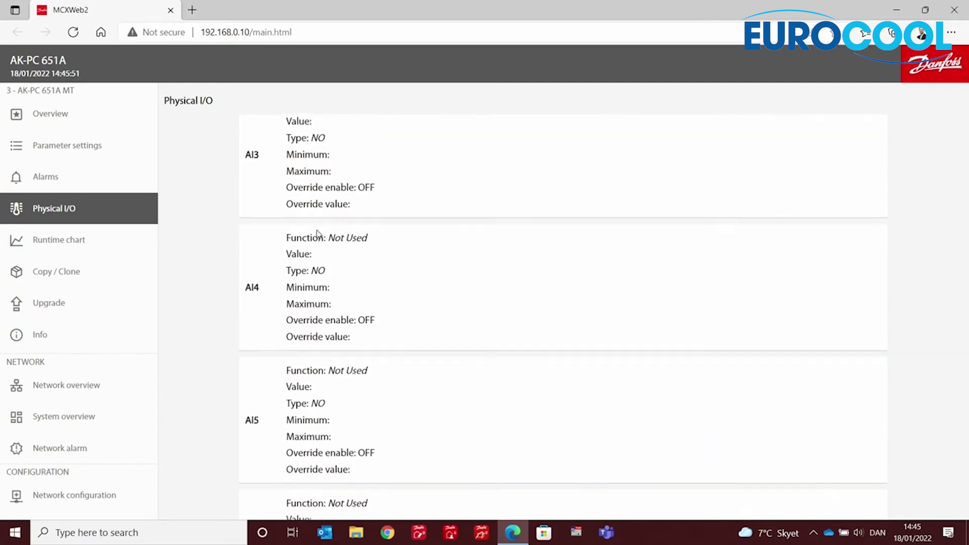
pyautogui.scroll(-8, 316, 233)
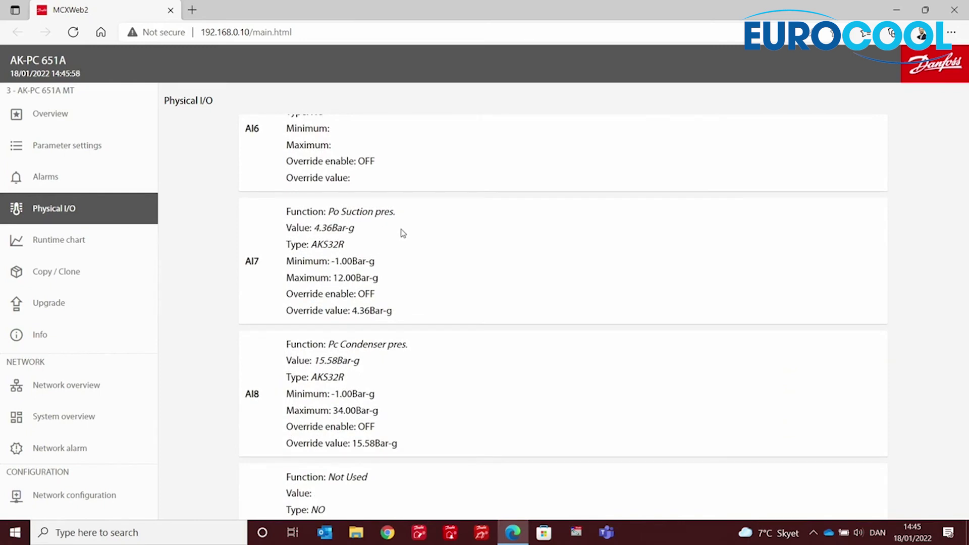
pyautogui.moveTo(326, 214); pyautogui.dragTo(408, 227)
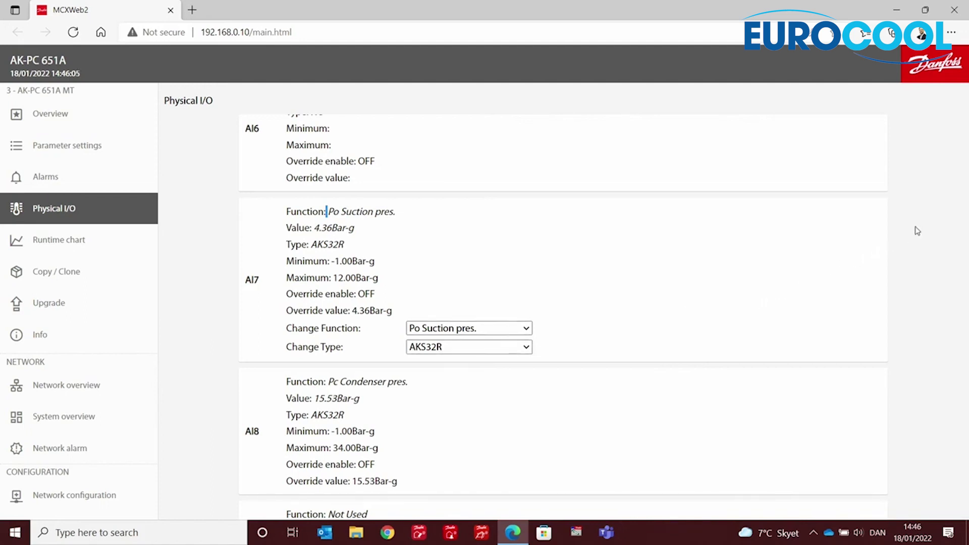
pyautogui.scroll(-3, 796, 305)
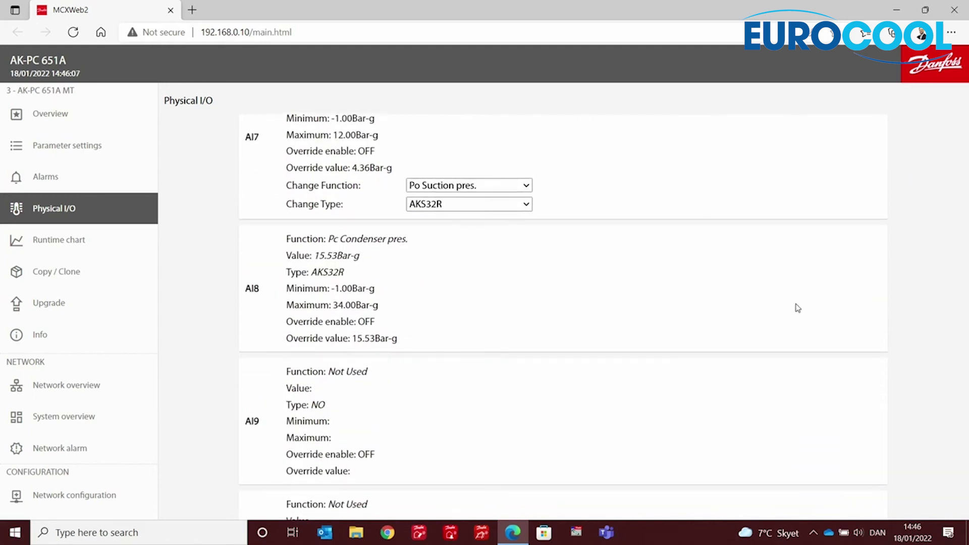
pyautogui.scroll(-1, 590, 342)
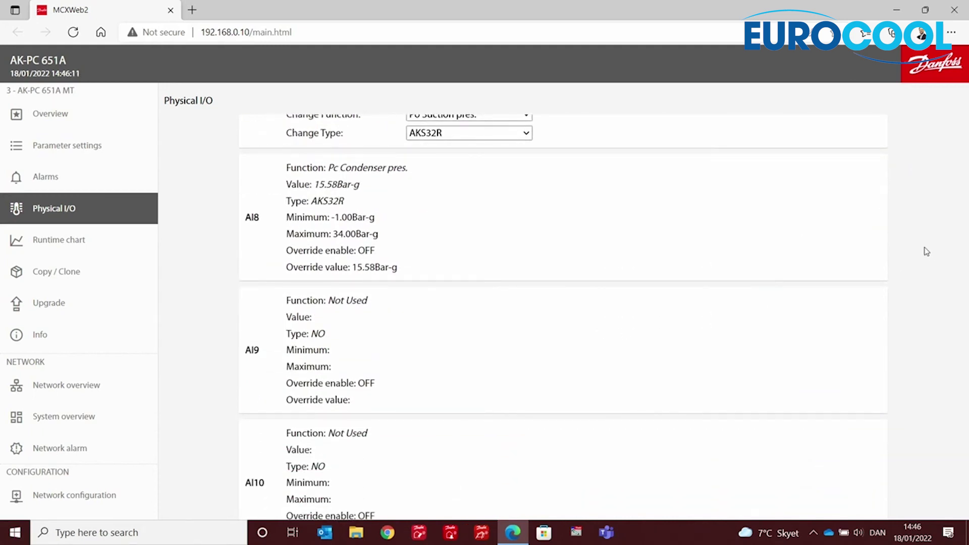
pyautogui.scroll(-3, 927, 251)
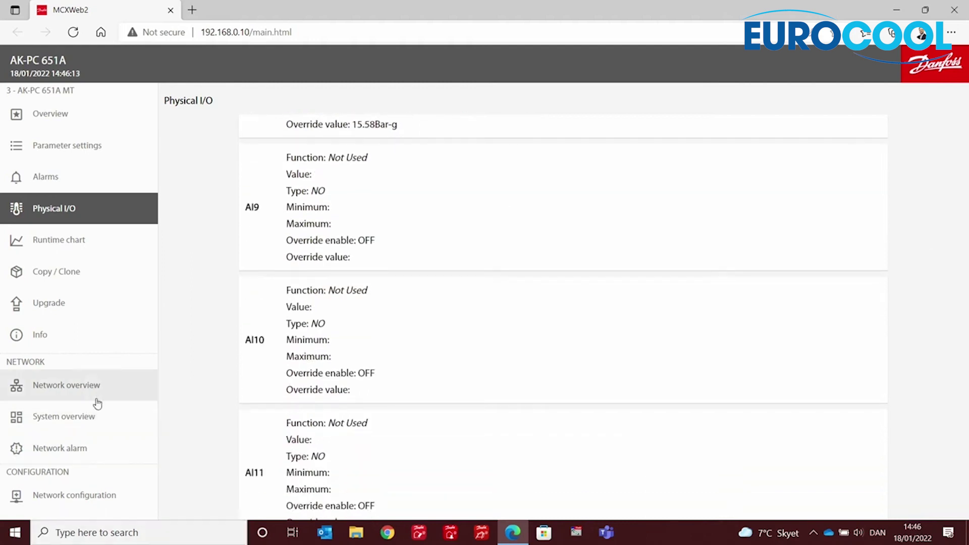
# Set ADAP KOOL AK-PC 651A.png as the system overview background and choose node 3 - AK-PC 651A MT as the parameter source
pyautogui.click(60, 422)
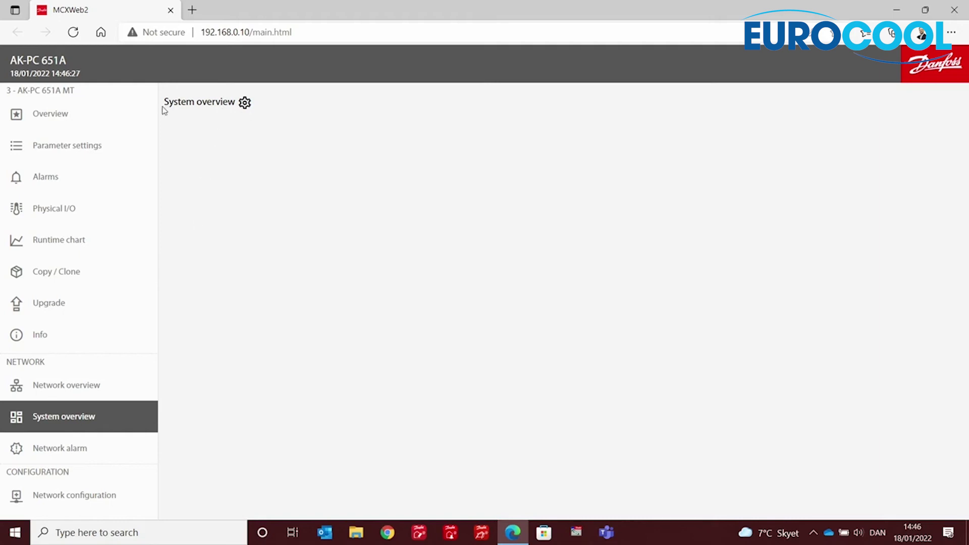
pyautogui.click(244, 102)
pyautogui.click(391, 135)
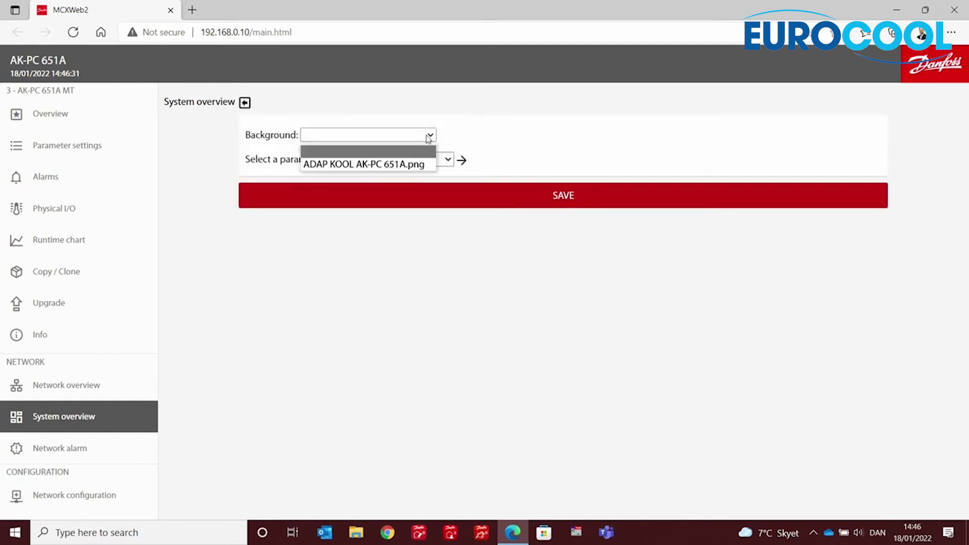
pyautogui.click(388, 165)
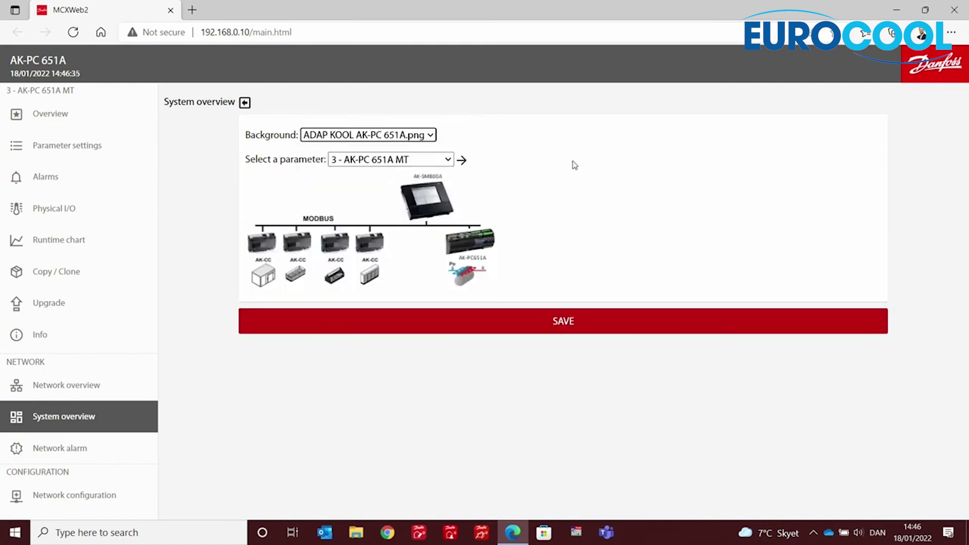
pyautogui.click(444, 162)
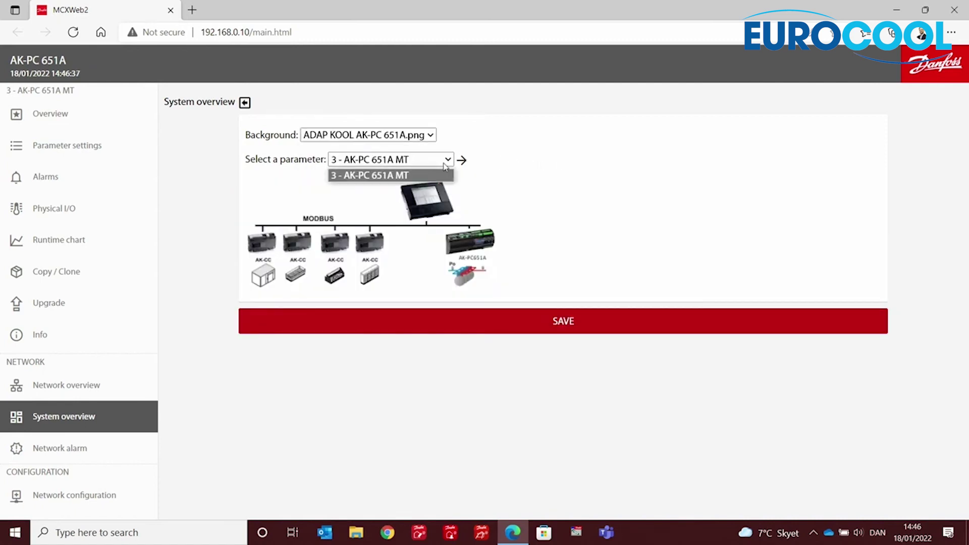
pyautogui.click(443, 163)
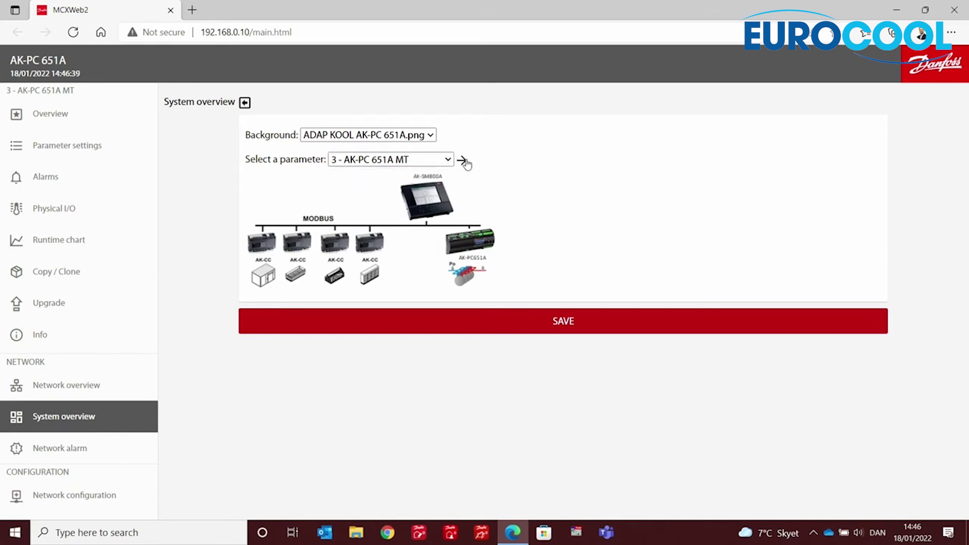
pyautogui.click(462, 161)
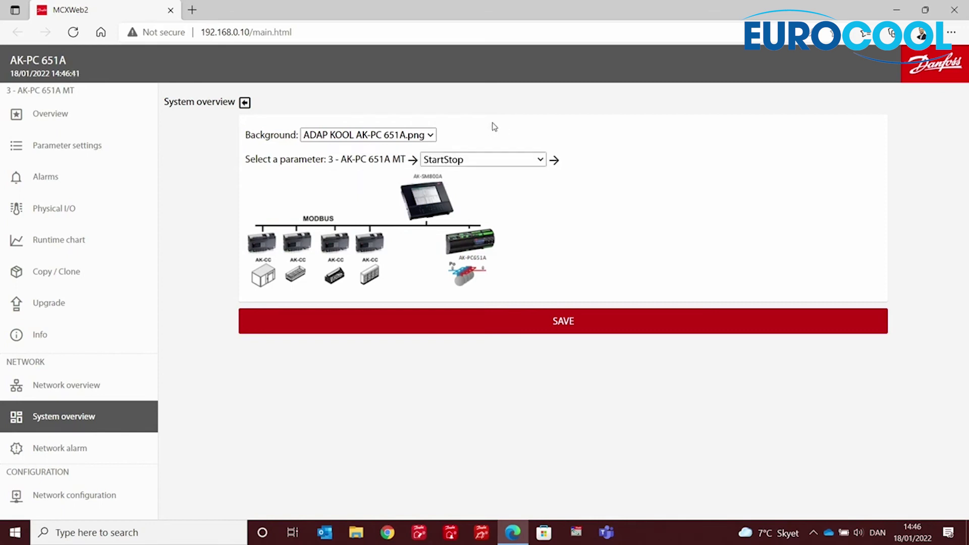
pyautogui.click(468, 161)
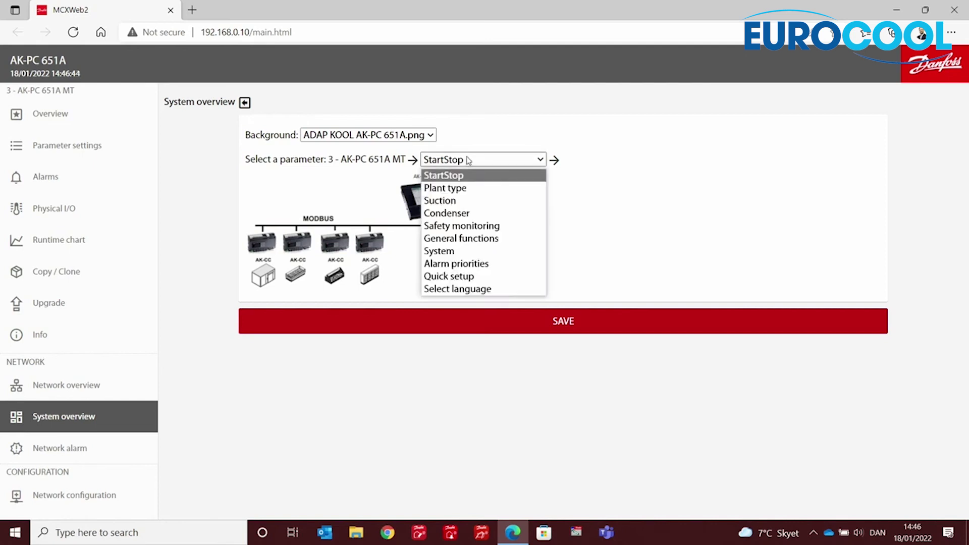
pyautogui.click(441, 202)
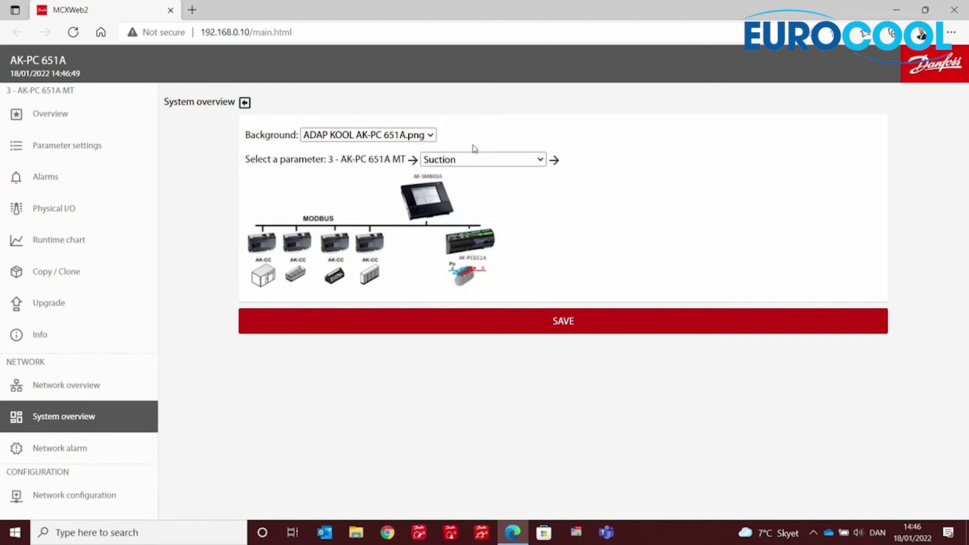
pyautogui.click(555, 160)
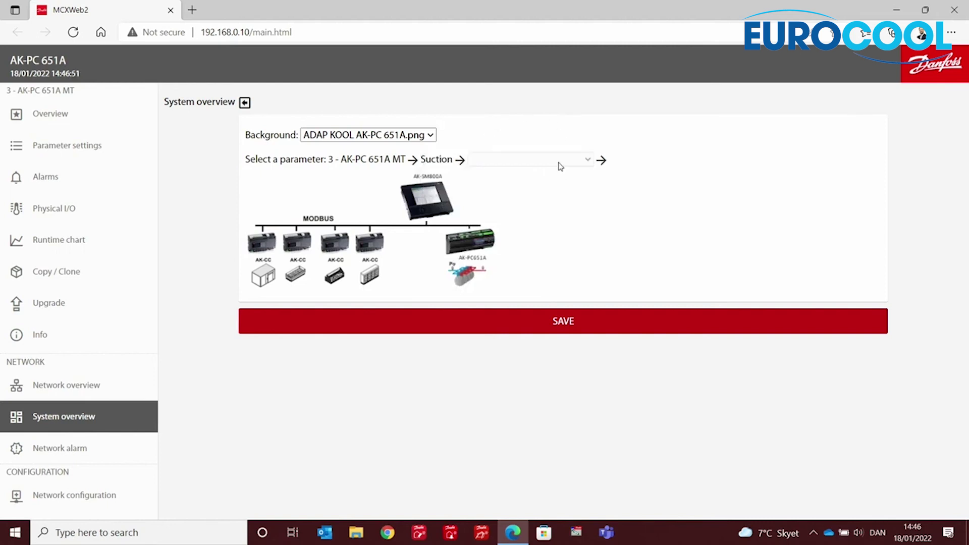
pyautogui.click(588, 160)
pyautogui.click(588, 161)
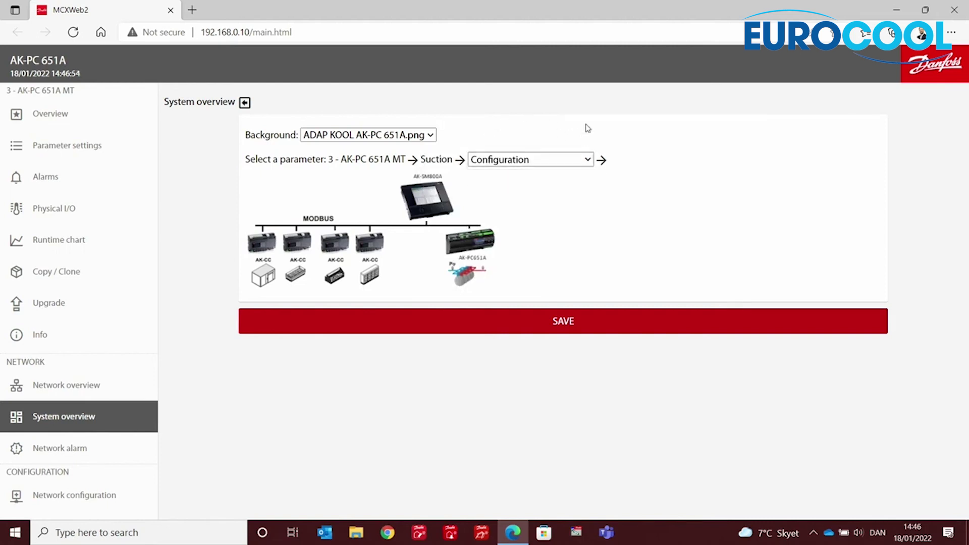
pyautogui.click(520, 160)
pyautogui.click(465, 167)
pyautogui.click(454, 160)
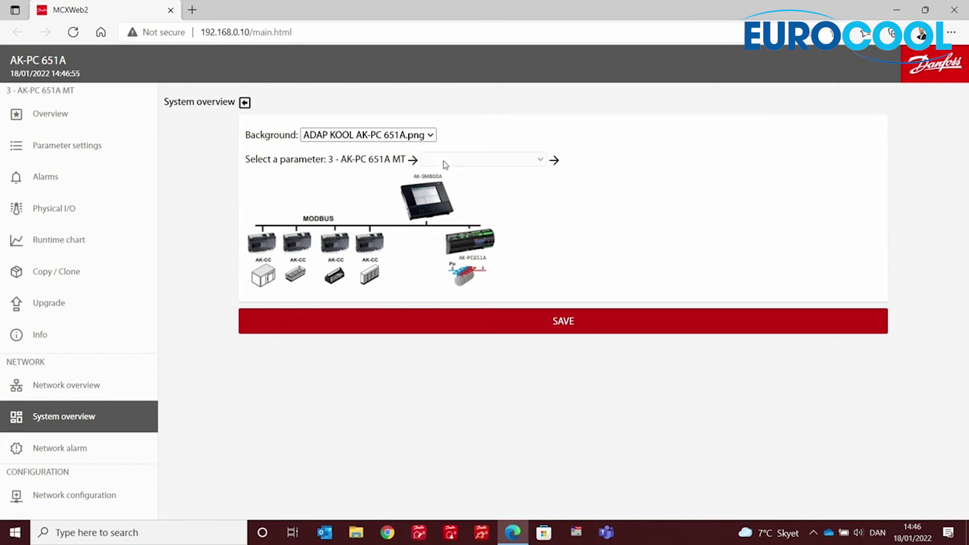
# Add the Po Pressure parameter from Suction, Control status to the system overview image and place it above the MODBUS label
pyautogui.click(453, 162)
pyautogui.click(465, 201)
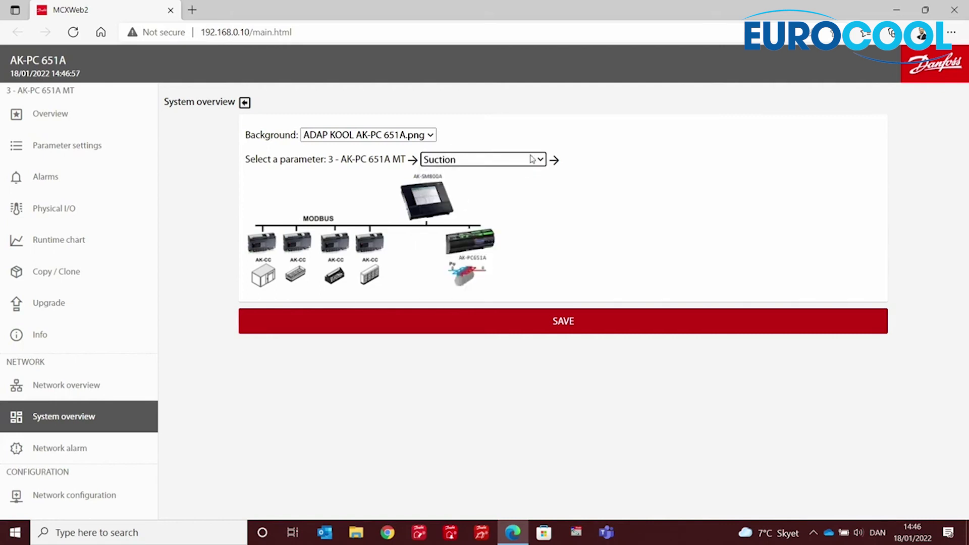
pyautogui.click(555, 160)
pyautogui.click(562, 162)
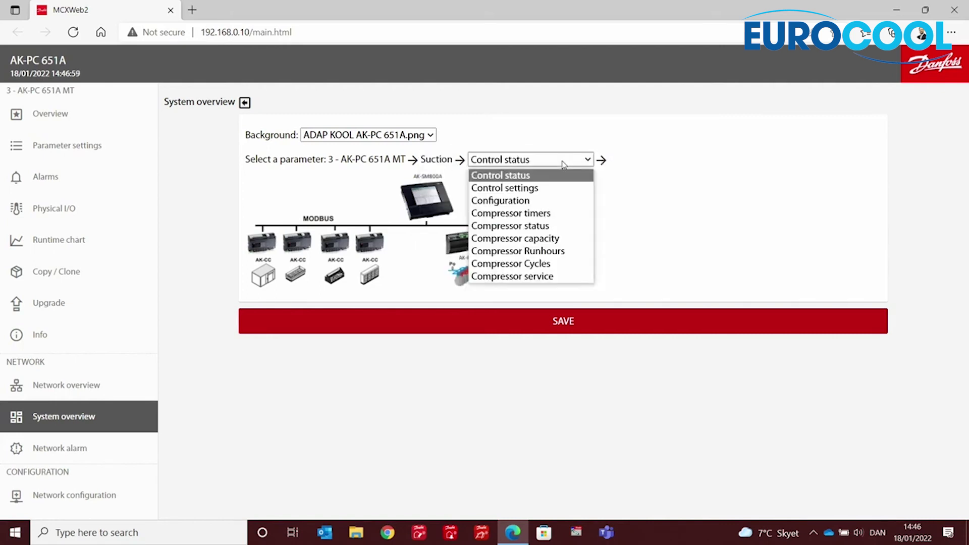
pyautogui.click(525, 175)
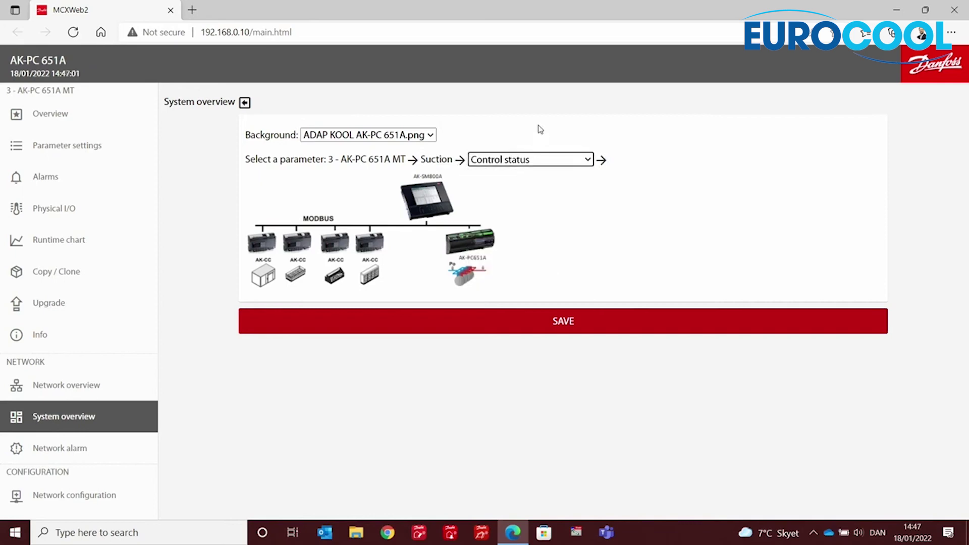
pyautogui.click(601, 160)
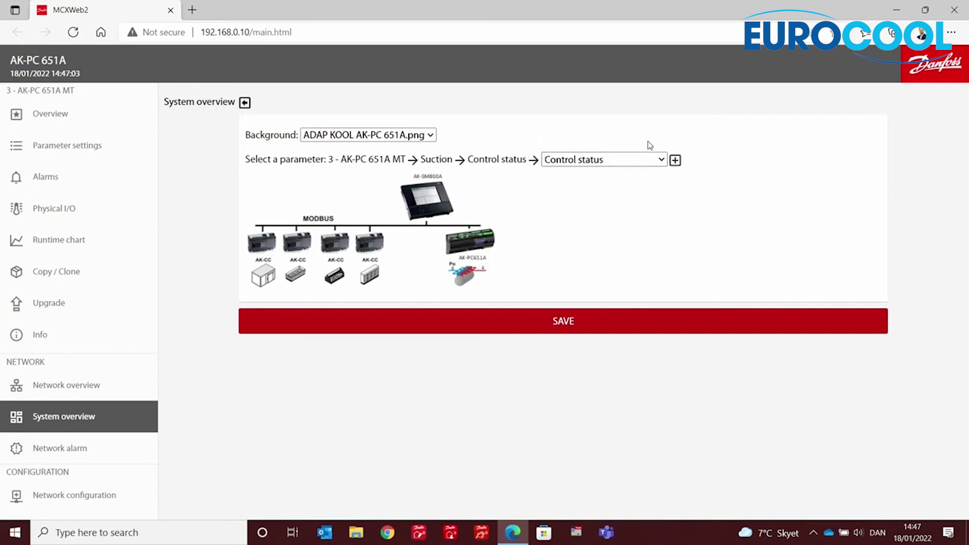
pyautogui.click(659, 161)
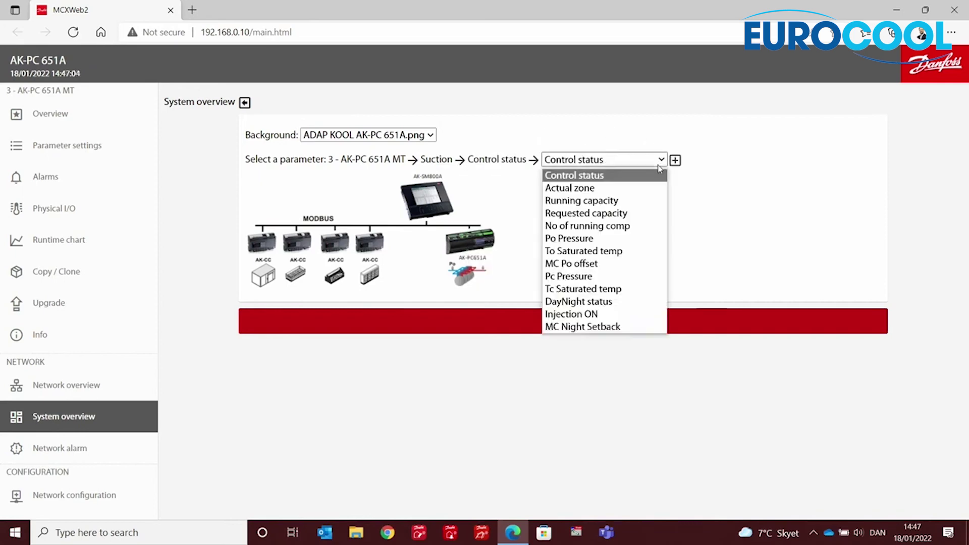
pyautogui.click(595, 240)
pyautogui.click(675, 160)
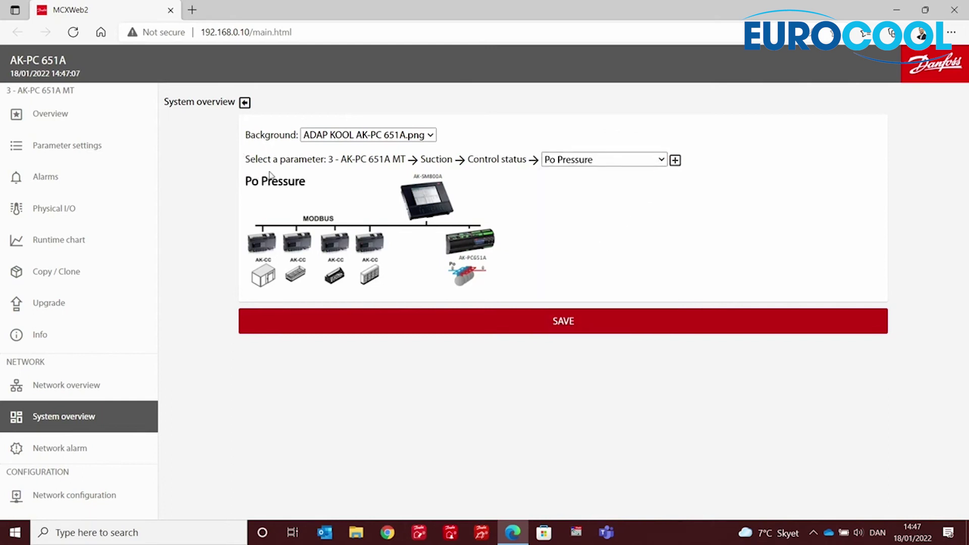
pyautogui.moveTo(279, 182); pyautogui.dragTo(296, 171)
# Add the Pc Pressure parameter to the system overview image and place it beside the AK-SM800A unit, opposite Po Pressure
pyautogui.click(660, 160)
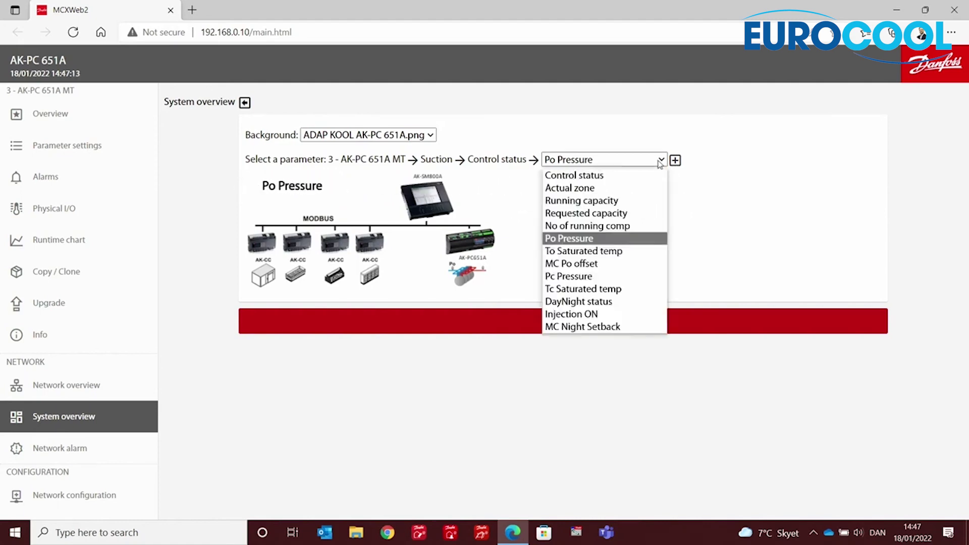
pyautogui.click(581, 276)
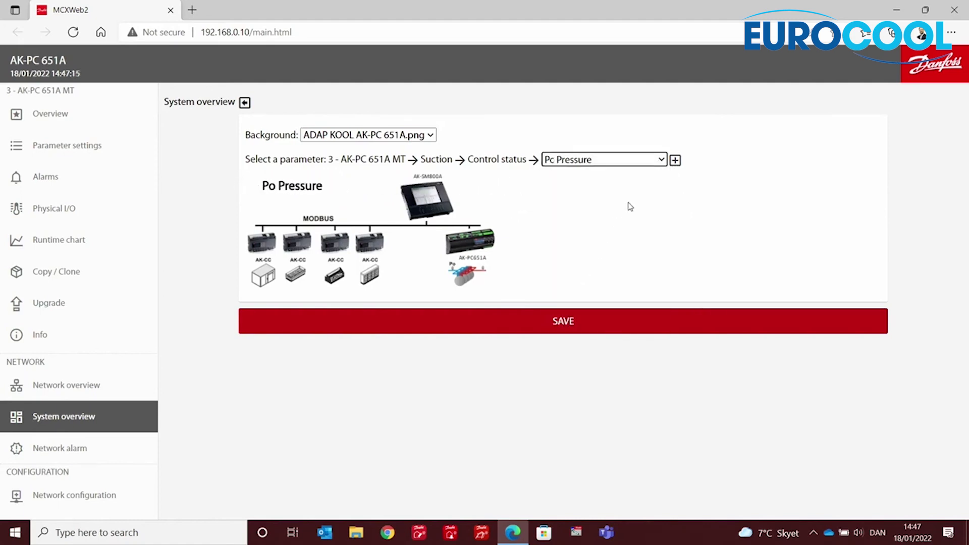
pyautogui.click(675, 161)
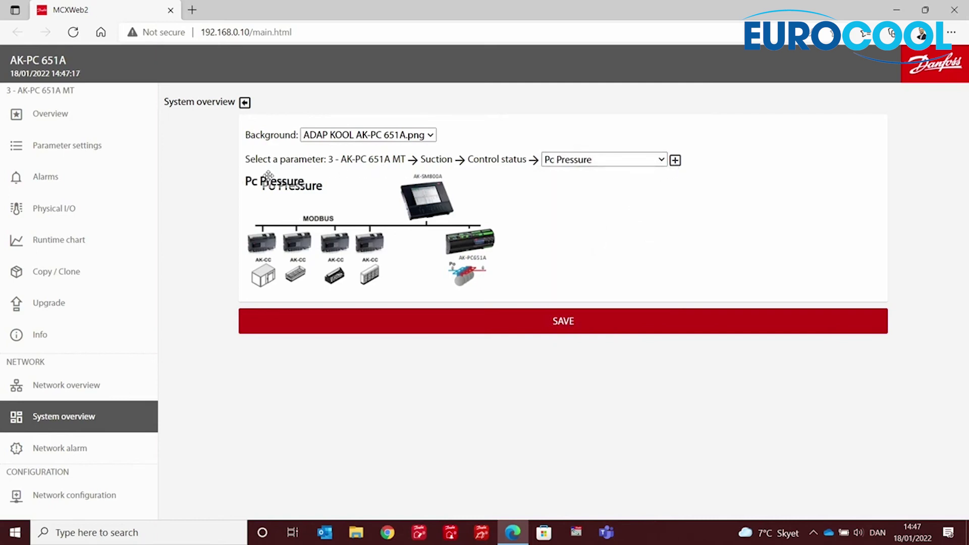
pyautogui.moveTo(267, 177); pyautogui.dragTo(521, 188)
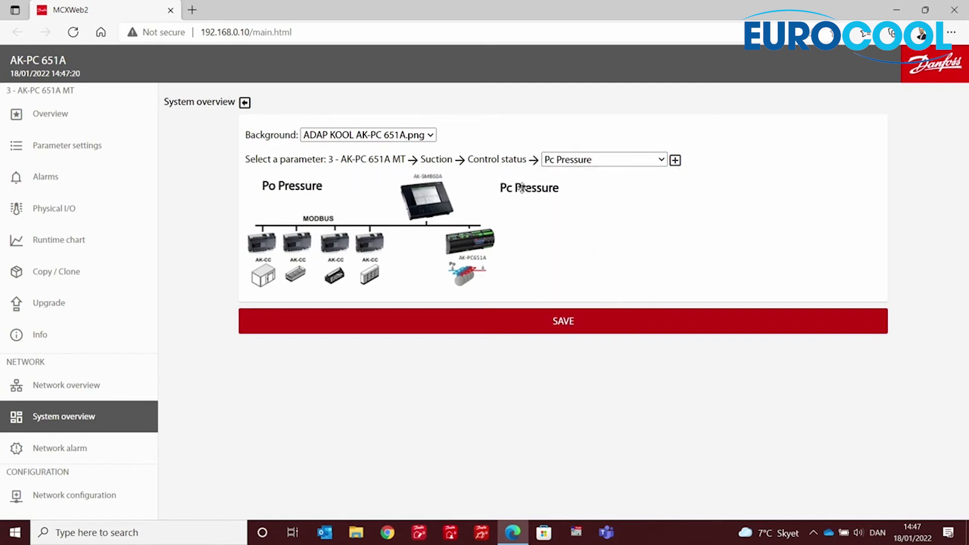
# Add the Running capacity parameter to the system overview image and place it directly below Pc Pressure
pyautogui.click(628, 160)
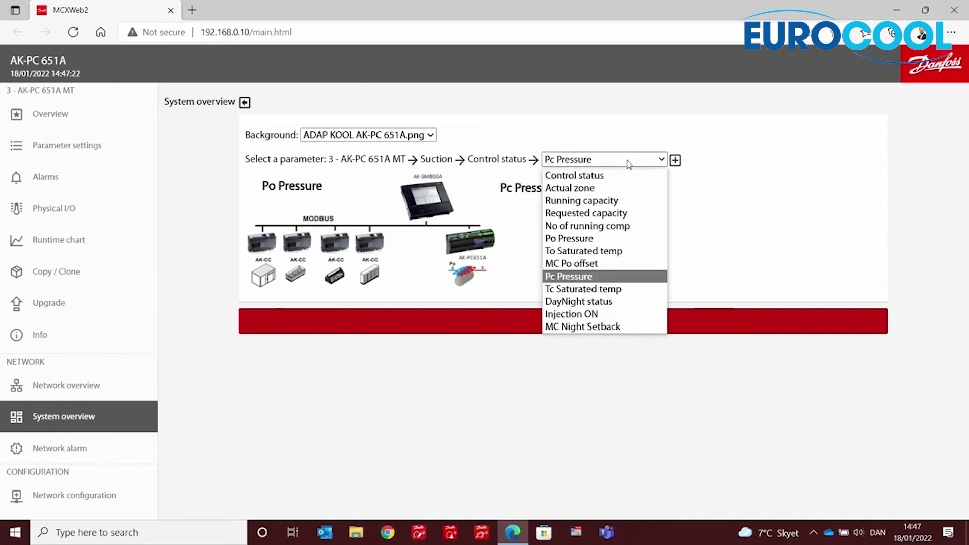
pyautogui.click(596, 203)
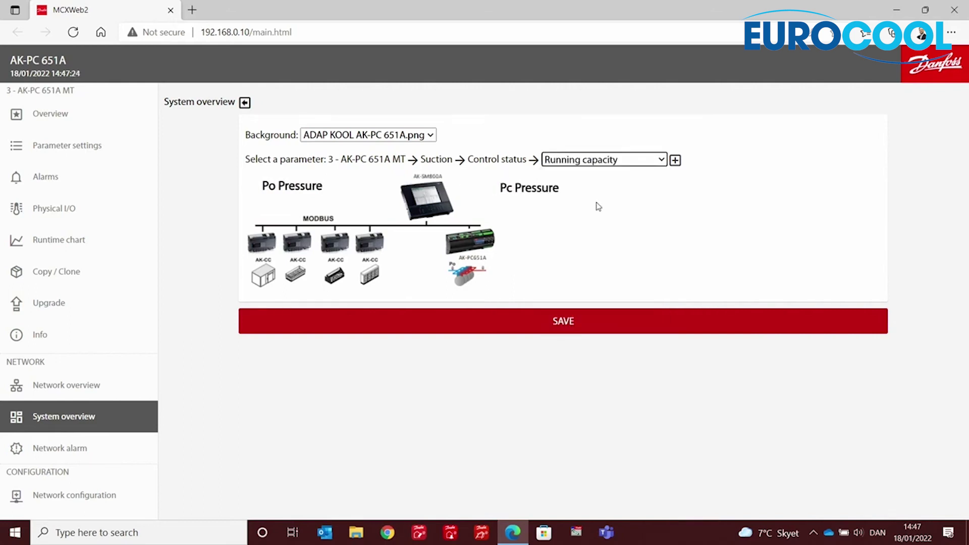
pyautogui.click(675, 160)
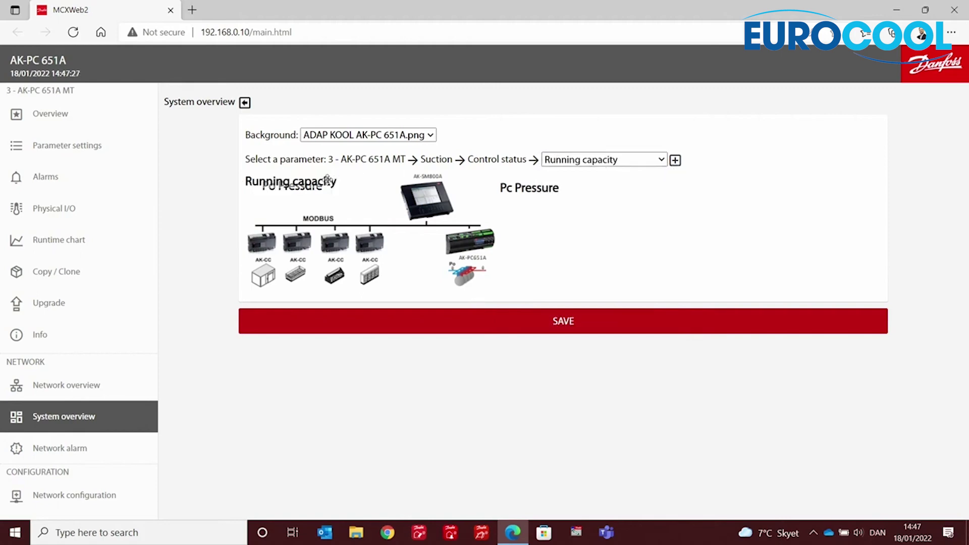
pyautogui.moveTo(328, 177); pyautogui.dragTo(581, 210)
# Add the No of running comp parameter directly below Running capacity and save the system overview, returning to its live view
pyautogui.click(660, 165)
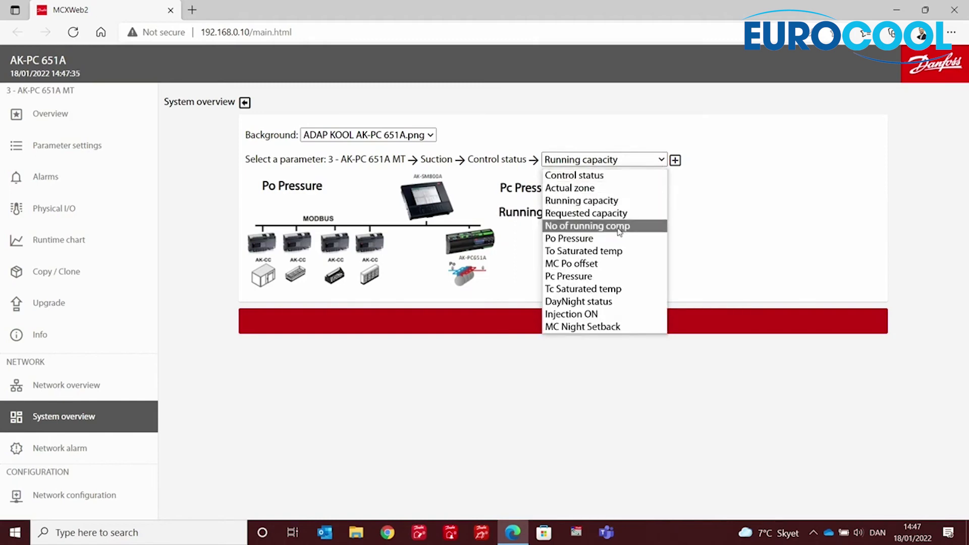
pyautogui.click(590, 226)
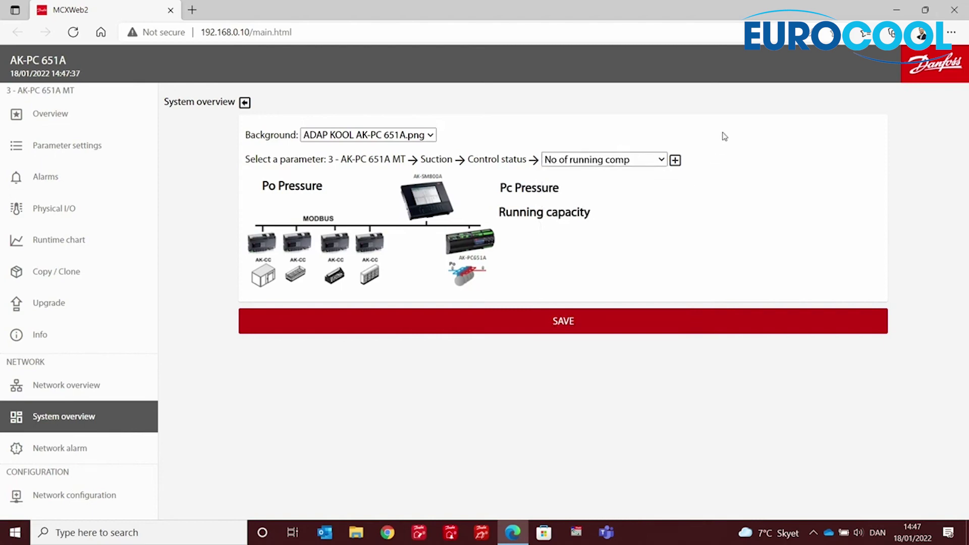
pyautogui.click(675, 160)
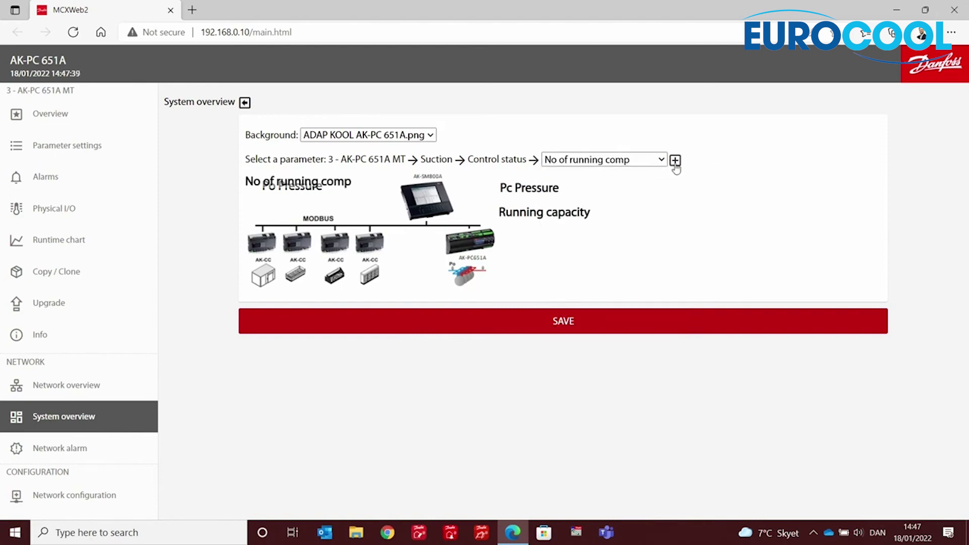
pyautogui.moveTo(348, 184); pyautogui.dragTo(607, 237)
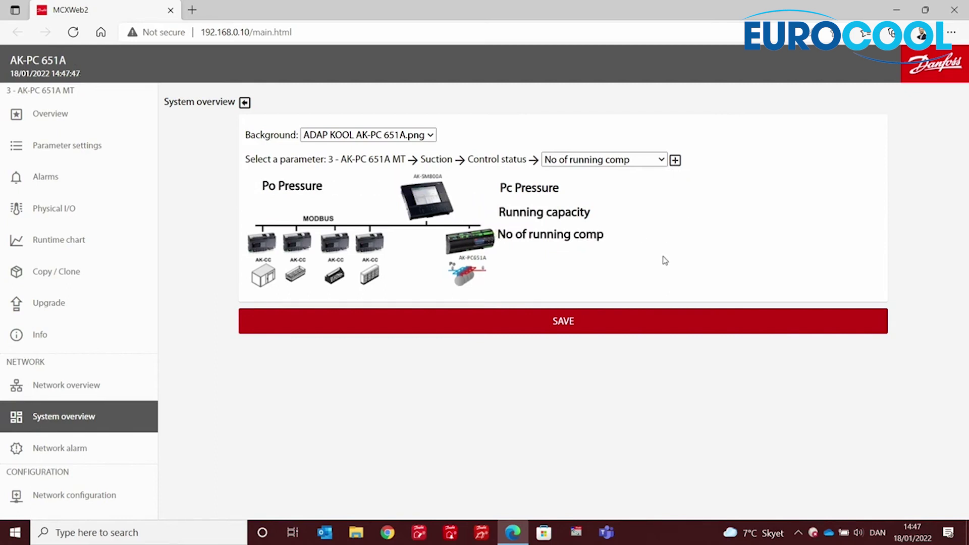
pyautogui.click(549, 325)
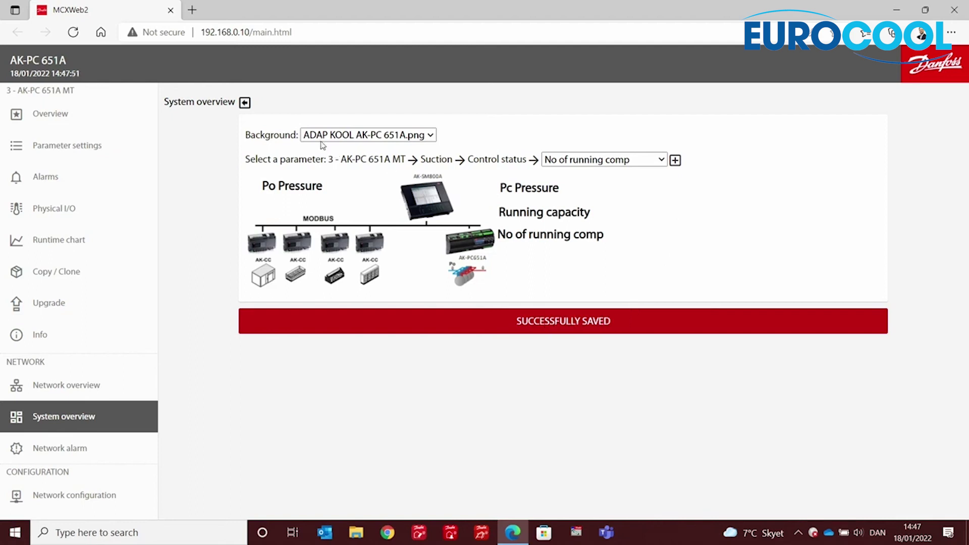
pyautogui.click(244, 103)
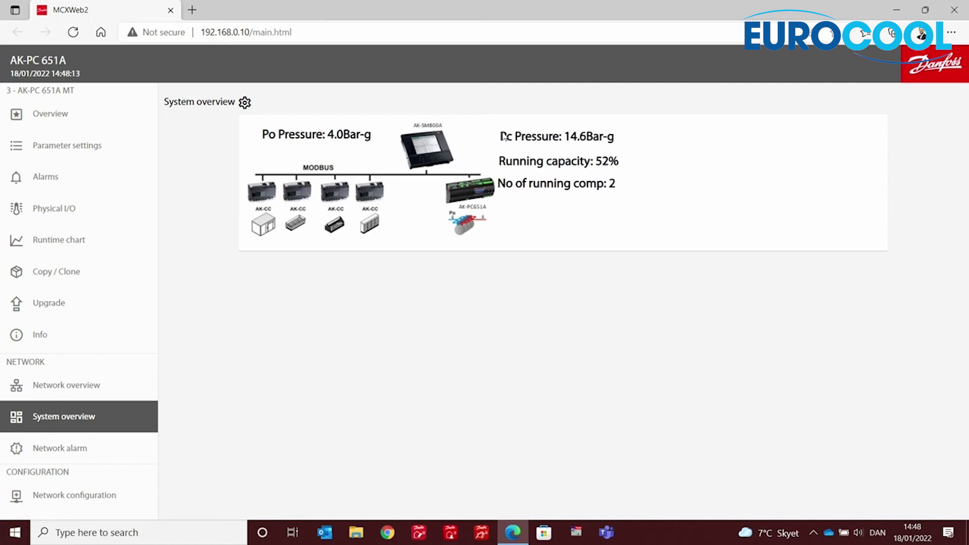
# Open the configuration of node 3's Overview page and go to its Custom view section
pyautogui.click(61, 115)
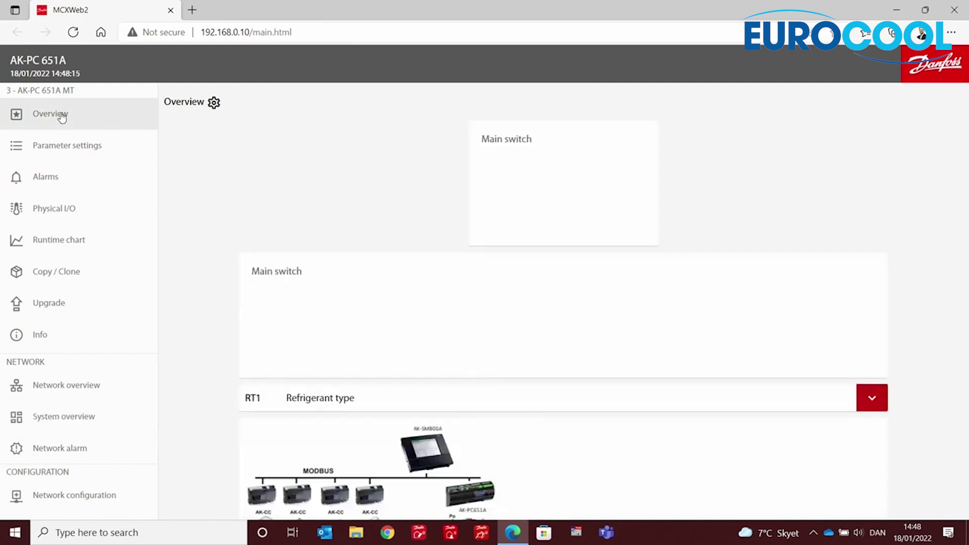
pyautogui.scroll(-1, 228, 269)
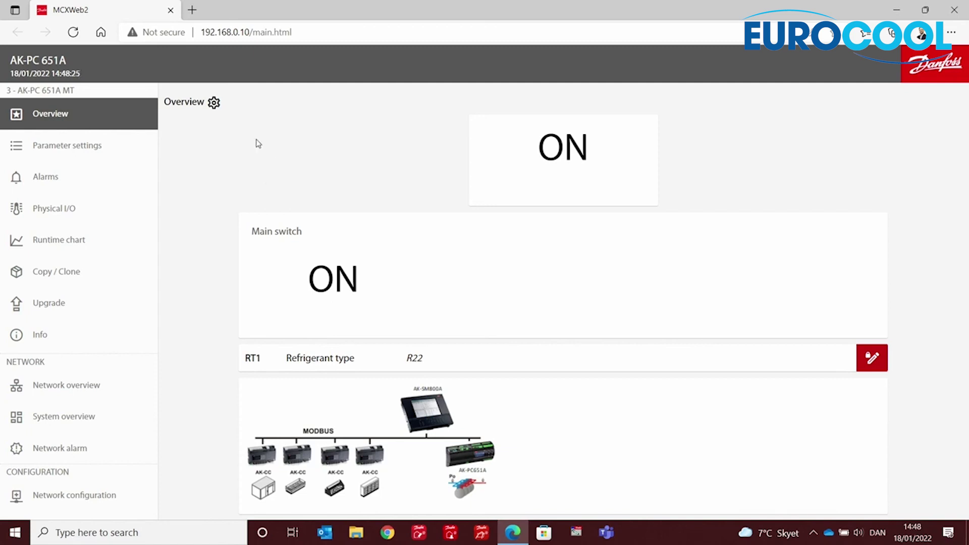
pyautogui.click(214, 103)
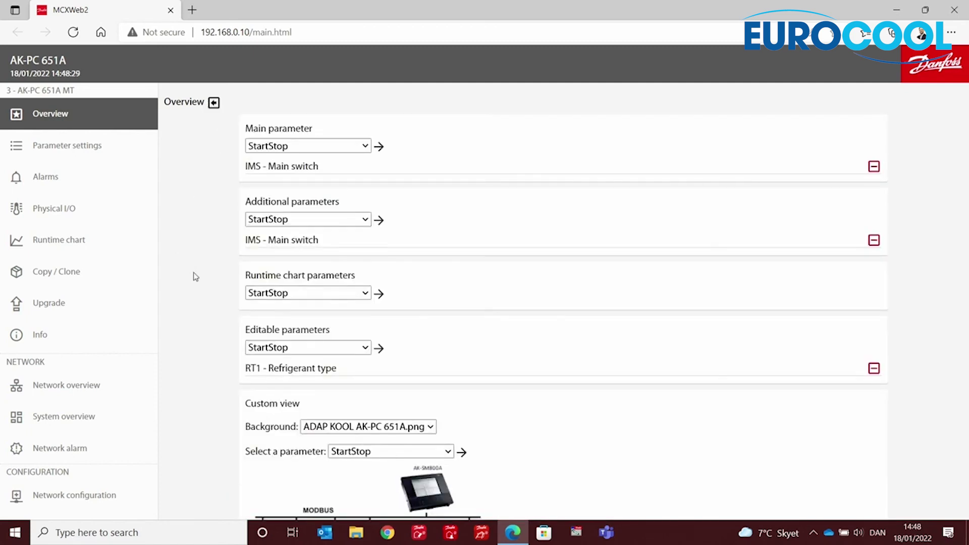
pyautogui.scroll(-3, 195, 277)
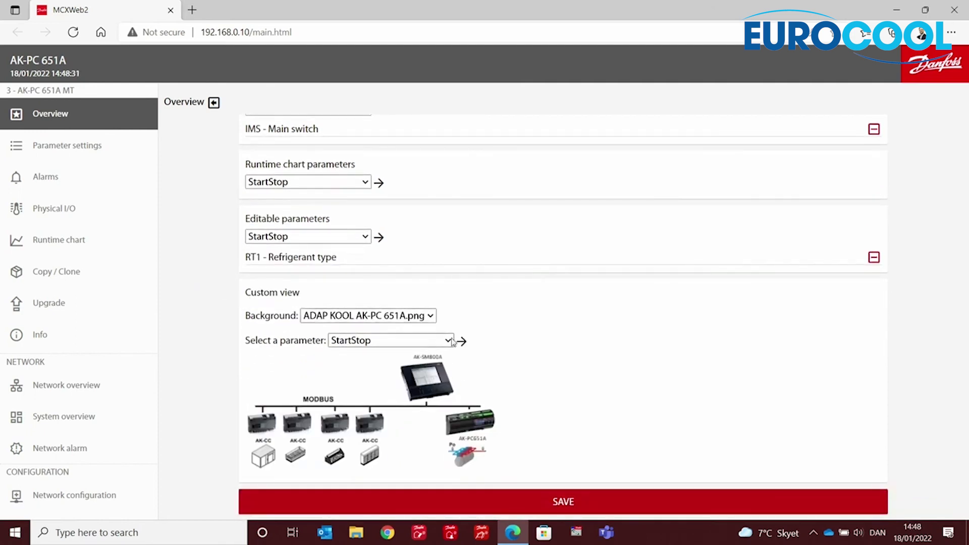
# Add To Saturated temp from Suction, Control status to the custom view above the MODBUS label, and save the node overview
pyautogui.click(448, 341)
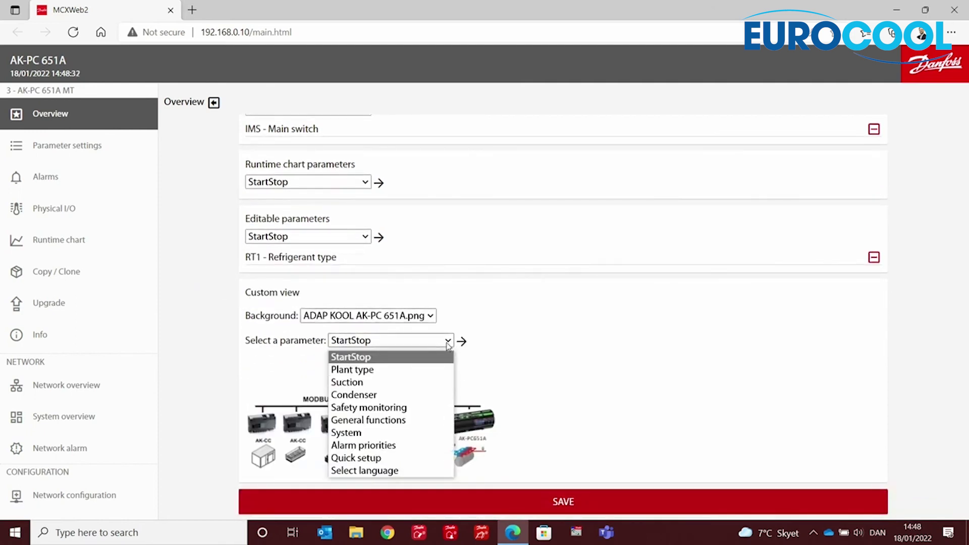
pyautogui.click(361, 386)
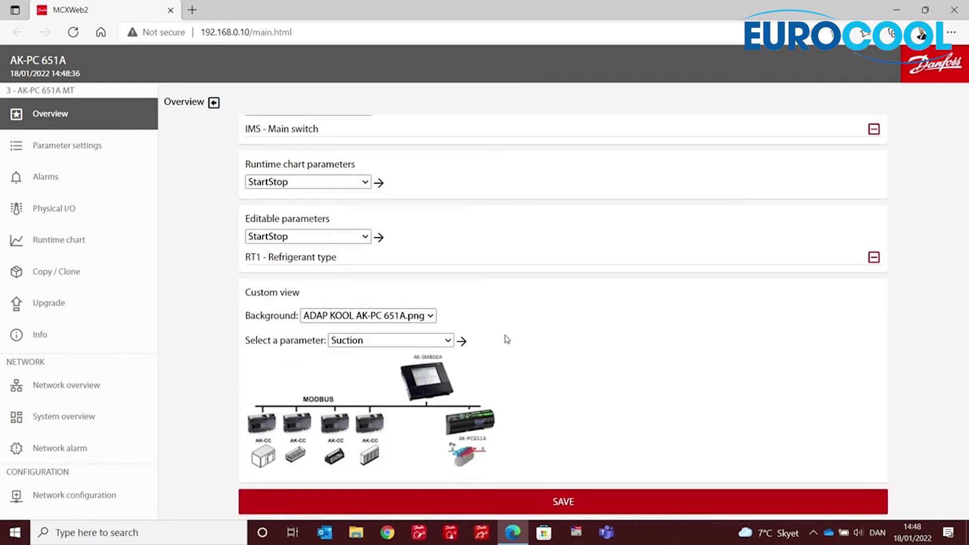
pyautogui.click(460, 342)
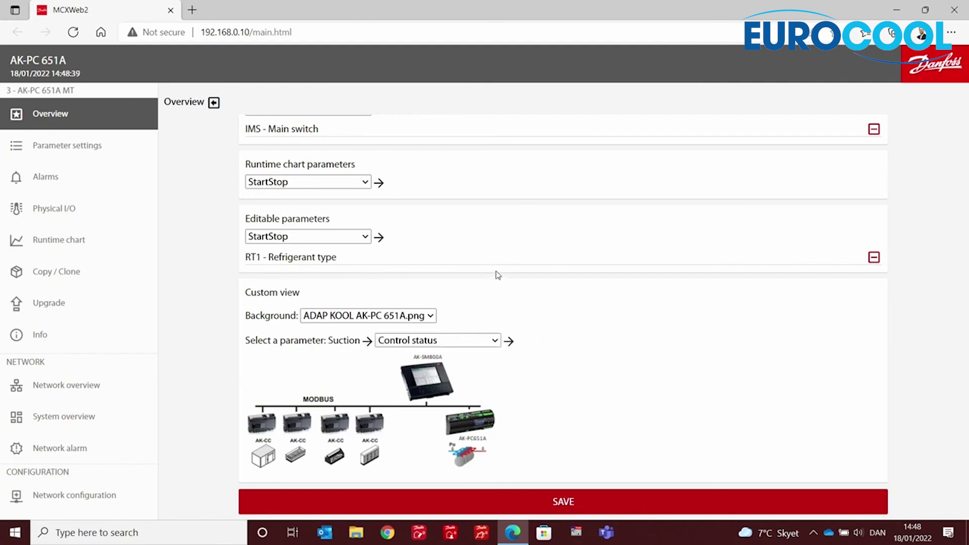
pyautogui.click(490, 344)
pyautogui.click(490, 348)
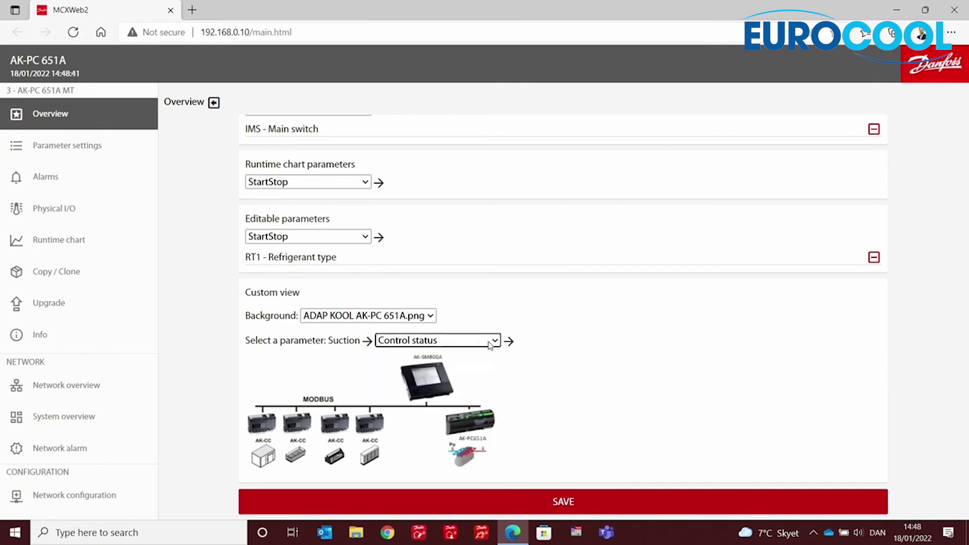
pyautogui.click(510, 342)
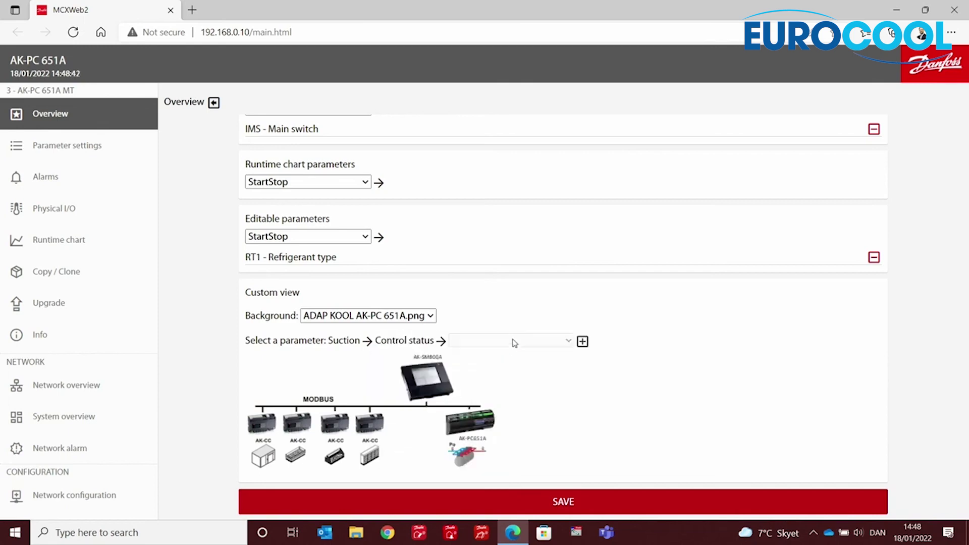
pyautogui.click(568, 340)
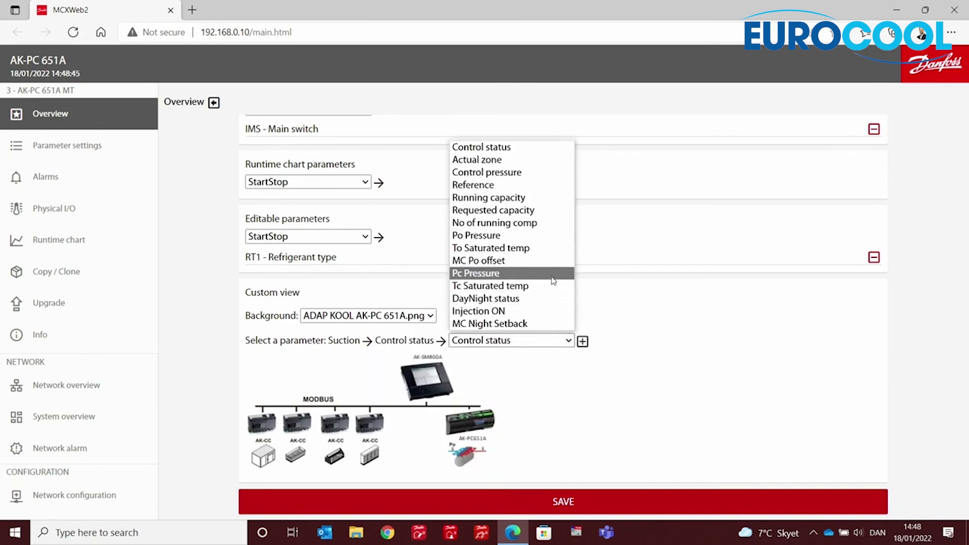
pyautogui.click(478, 248)
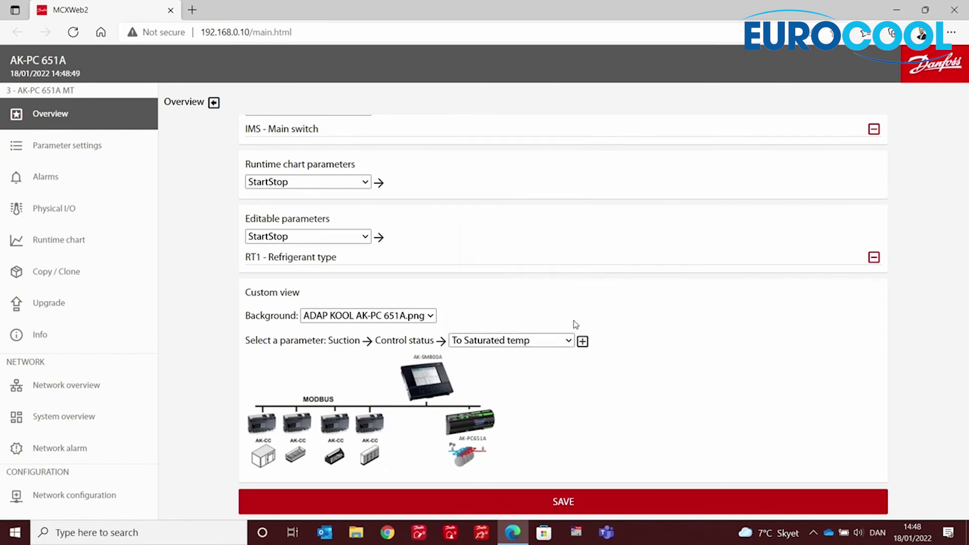
pyautogui.click(583, 341)
pyautogui.moveTo(256, 361); pyautogui.dragTo(262, 370)
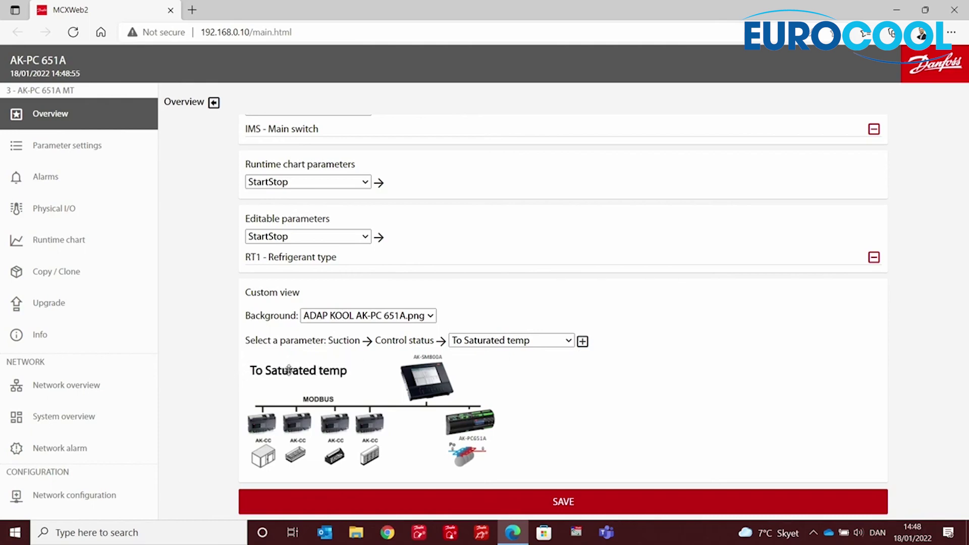
pyautogui.click(562, 500)
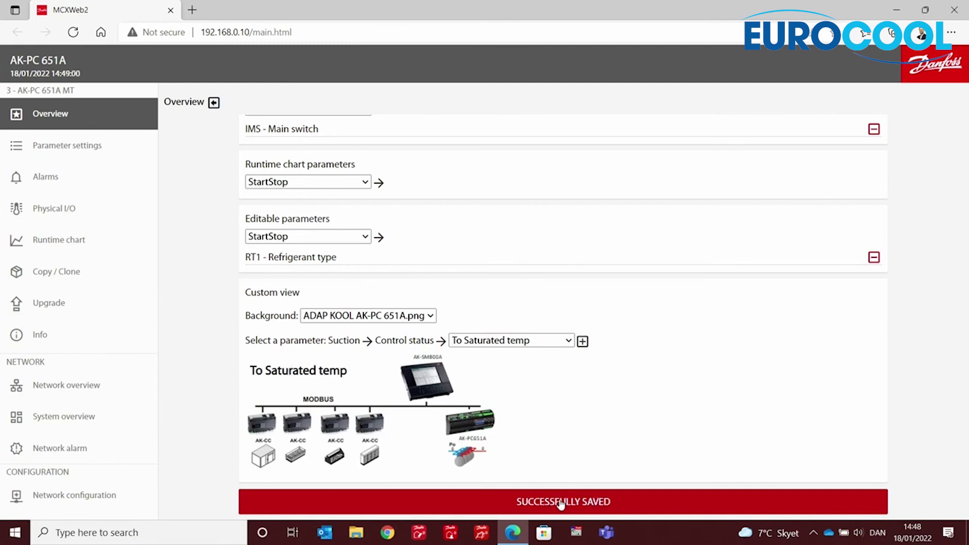
pyautogui.click(212, 103)
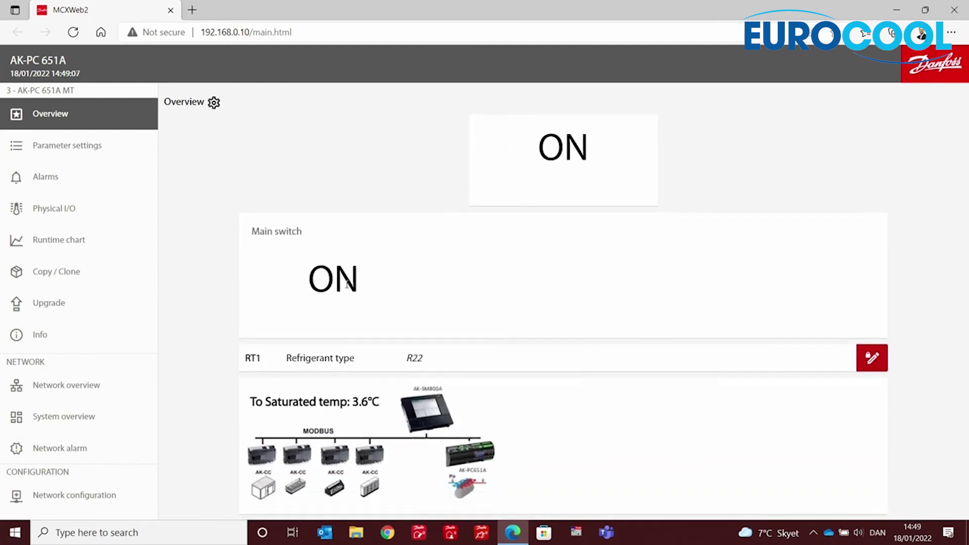
# Check the live To Saturated temp reading on the node overview and return to the System overview page
pyautogui.moveTo(257, 406); pyautogui.dragTo(379, 403)
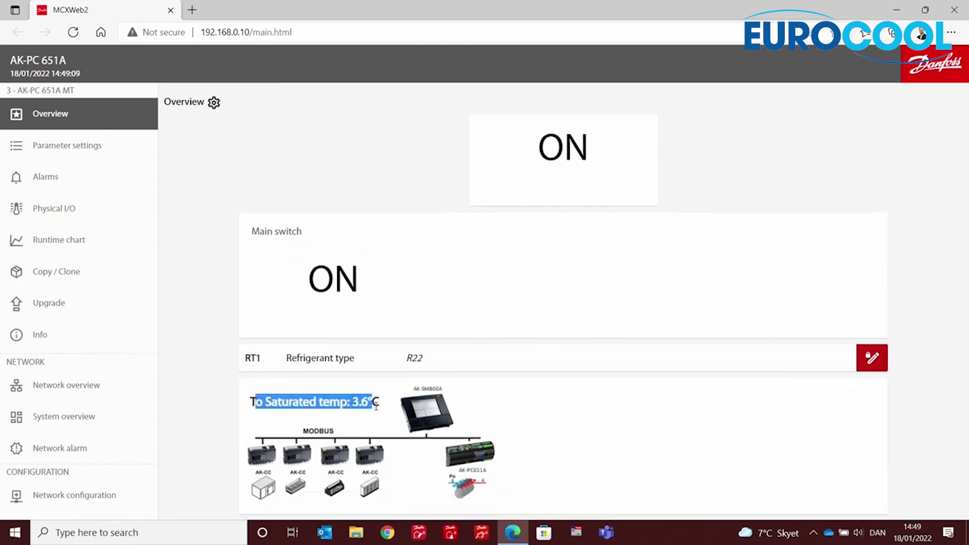
pyautogui.click(202, 244)
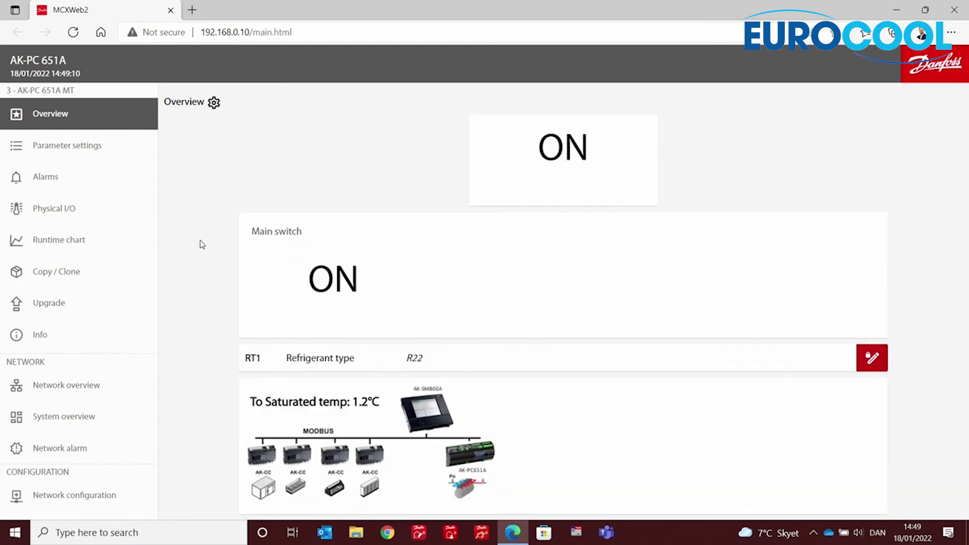
pyautogui.click(76, 418)
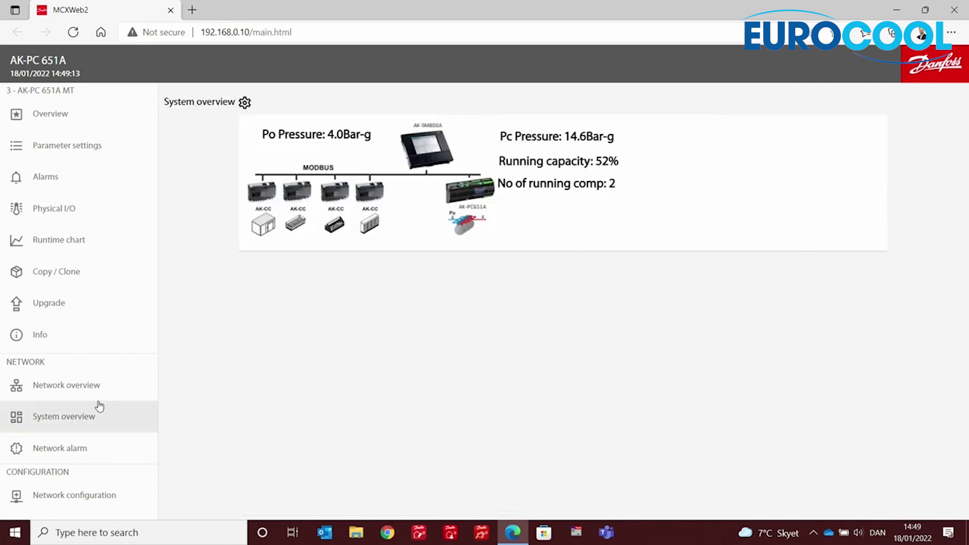